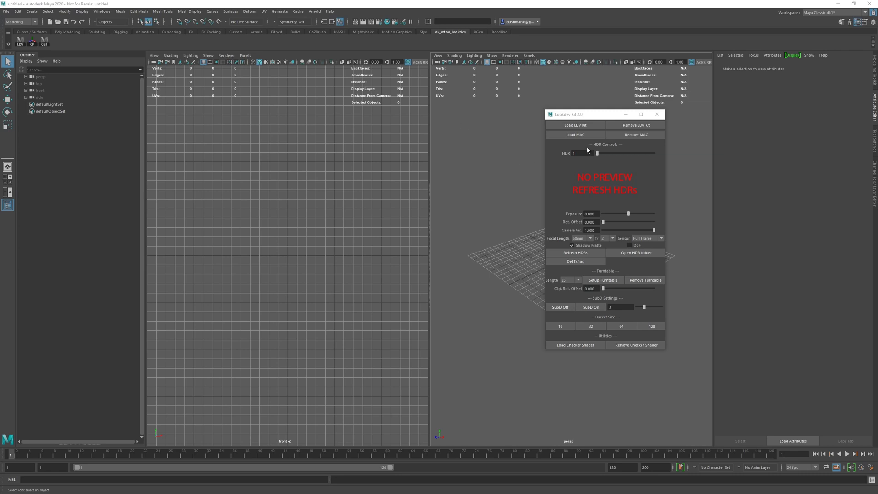
# Step: Nudge the Lookdev Kit 2.0 window left and start refreshing the HDR previews
pyautogui.moveTo(590, 114)
pyautogui.mouseDown()
pyautogui.moveTo(566, 116)
pyautogui.moveTo(593, 114)
pyautogui.mouseUp()
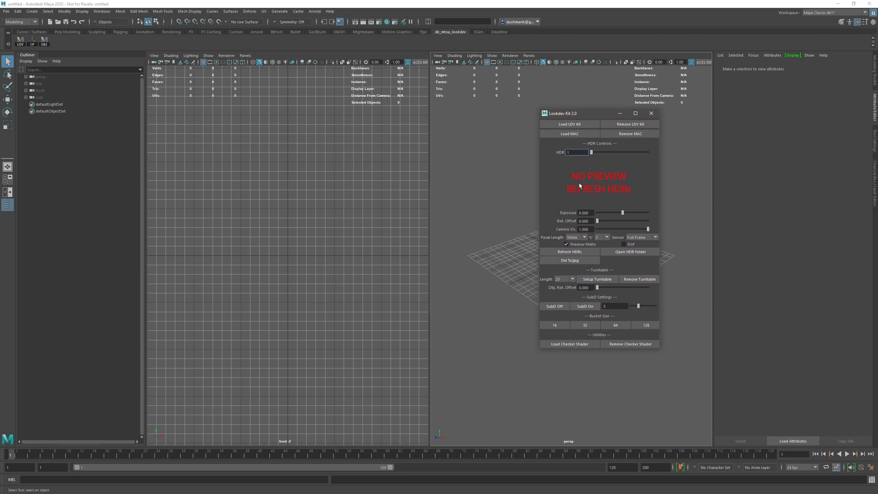
pyautogui.click(577, 253)
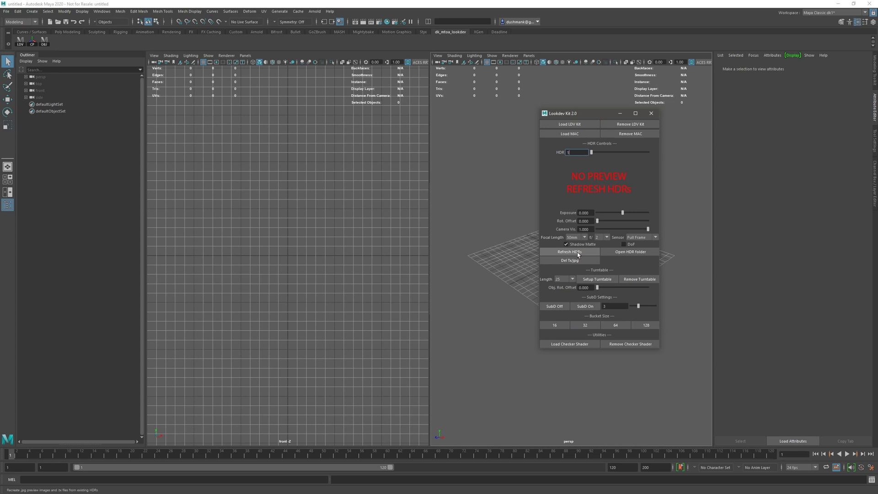
# Step: Confirm deleting and rebuilding the HDR previews, then reopen the Lookdev Kit window
pyautogui.click(576, 254)
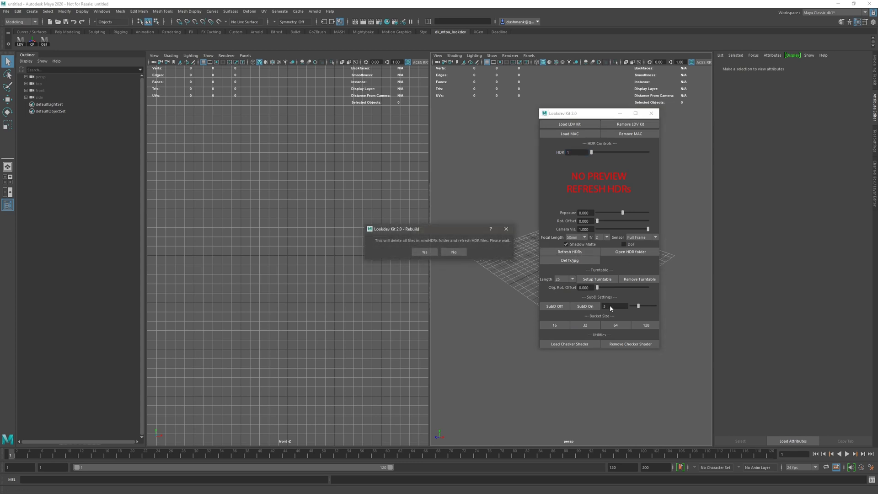
pyautogui.click(424, 253)
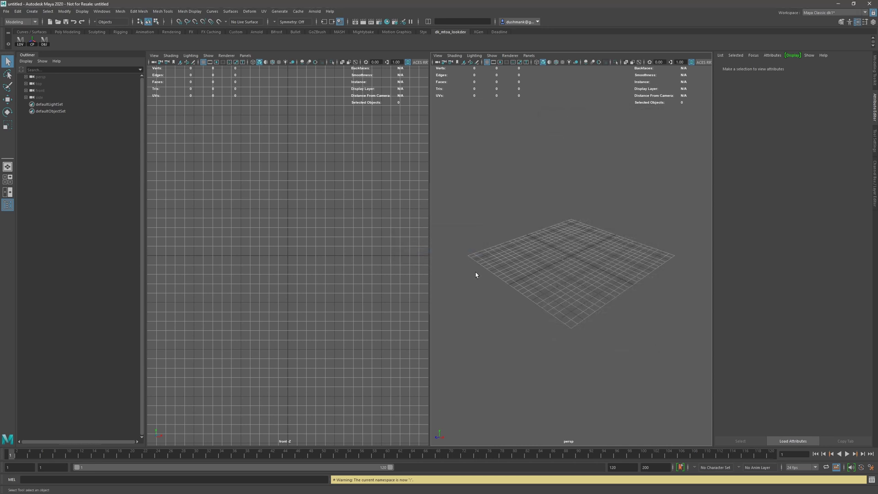
pyautogui.click(20, 41)
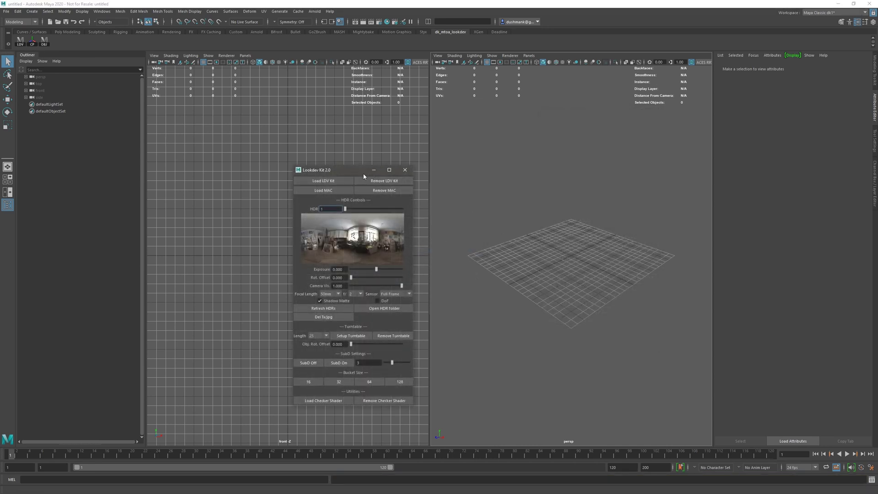
# Step: Place the Lookdev Kit over the perspective view and step the HDR to 4, then back to 1
pyautogui.moveTo(354, 171); pyautogui.dragTo(576, 140)
pyautogui.moveTo(580, 176)
pyautogui.mouseDown()
pyautogui.moveTo(628, 177)
pyautogui.moveTo(573, 176)
pyautogui.mouseUp()
pyautogui.moveTo(567, 138); pyautogui.dragTo(586, 122)
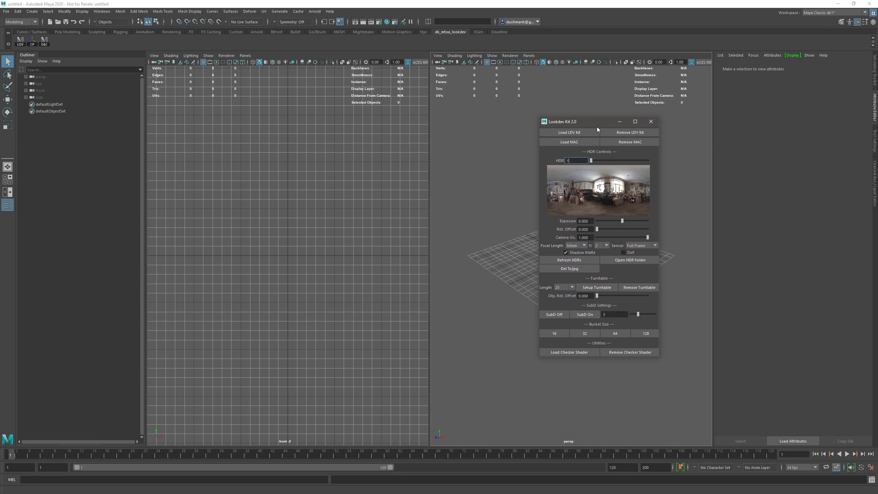
# Step: Open the HDR folder in File Explorer and select the four TX files
pyautogui.click(630, 260)
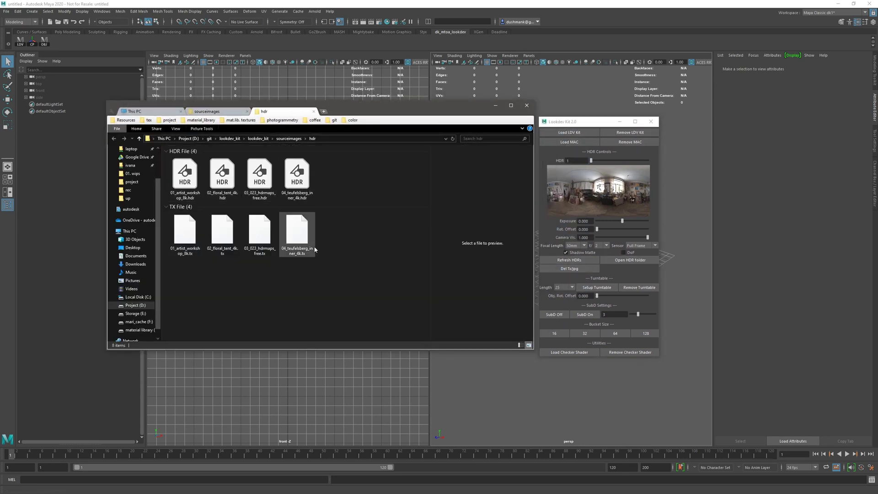
pyautogui.moveTo(330, 259); pyautogui.dragTo(171, 219)
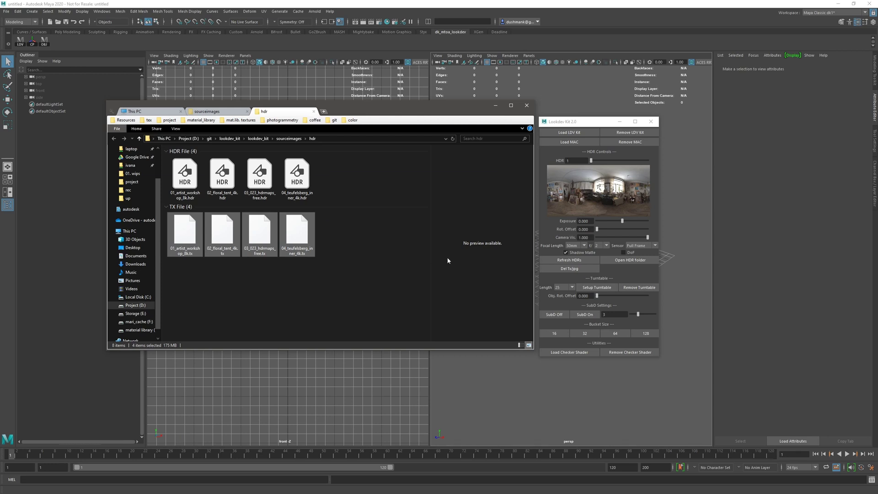
pyautogui.moveTo(438, 106); pyautogui.dragTo(394, 110)
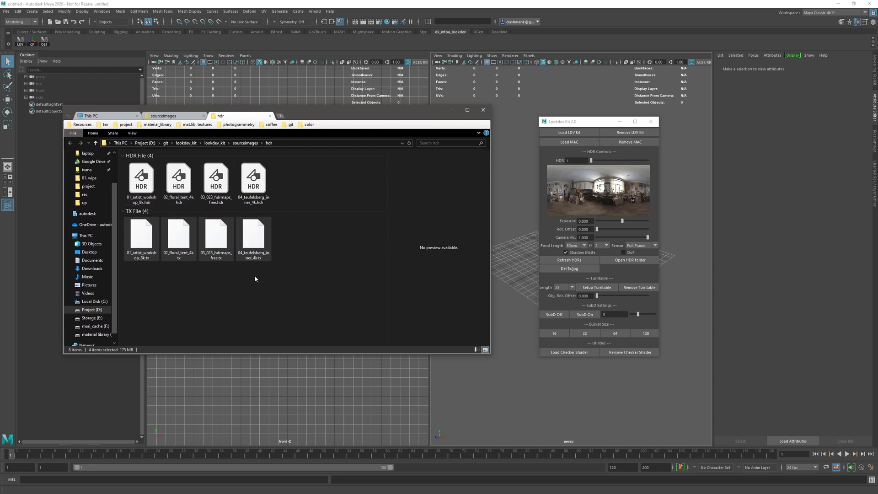
# Step: Deselect the TX files and open sourceimages/mini with the four jpg previews
pyautogui.click(216, 294)
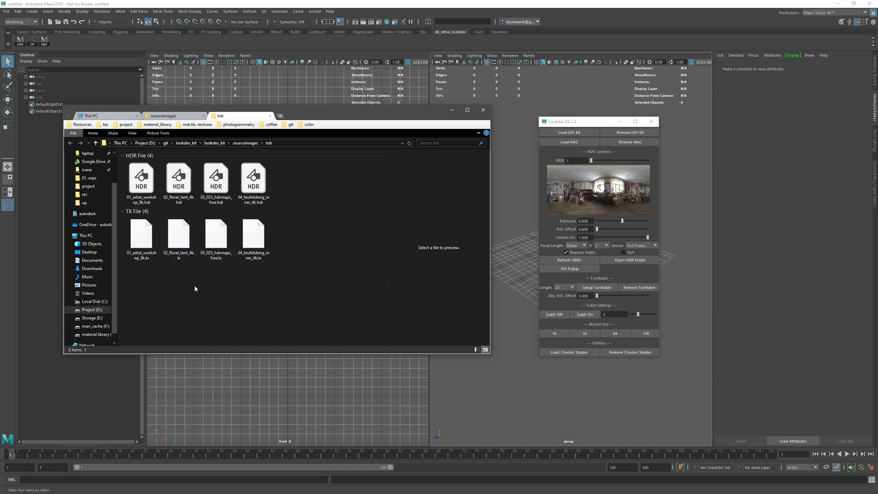
pyautogui.click(189, 116)
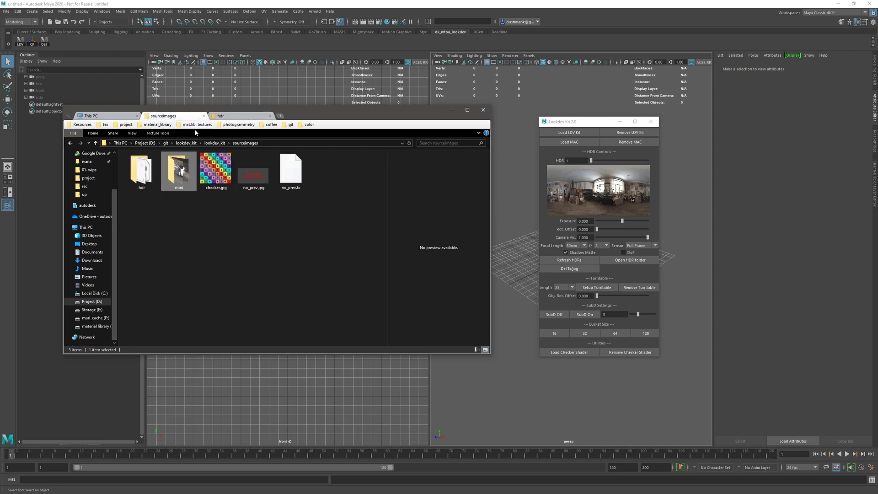
pyautogui.doubleClick(179, 172)
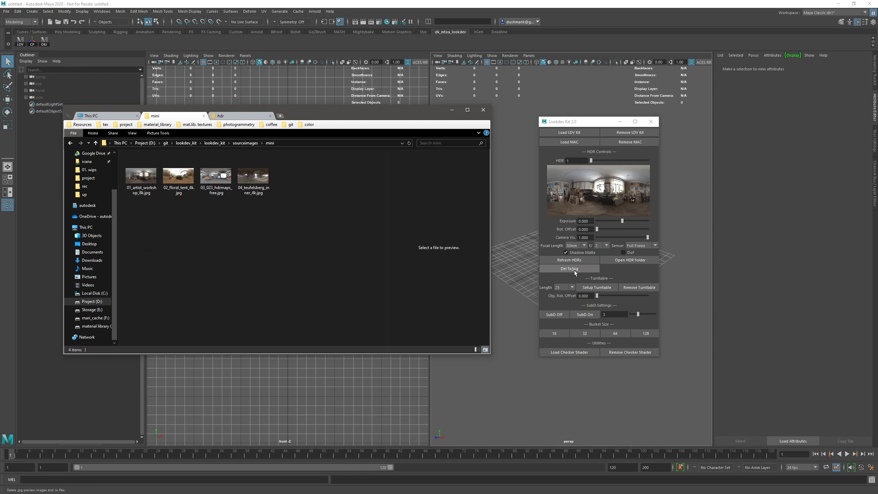
# Step: Import the bearded man bust from the OBJ shelf button and frame it in view
pyautogui.click(451, 110)
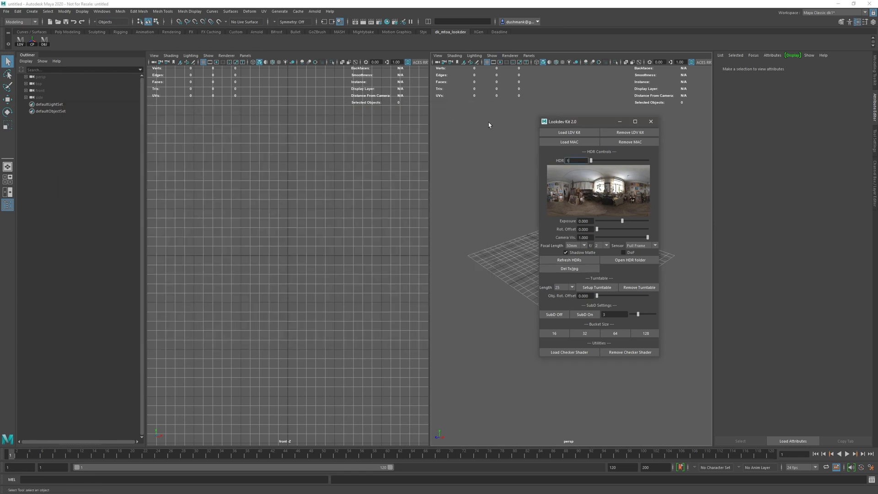
pyautogui.moveTo(597, 122); pyautogui.dragTo(640, 122)
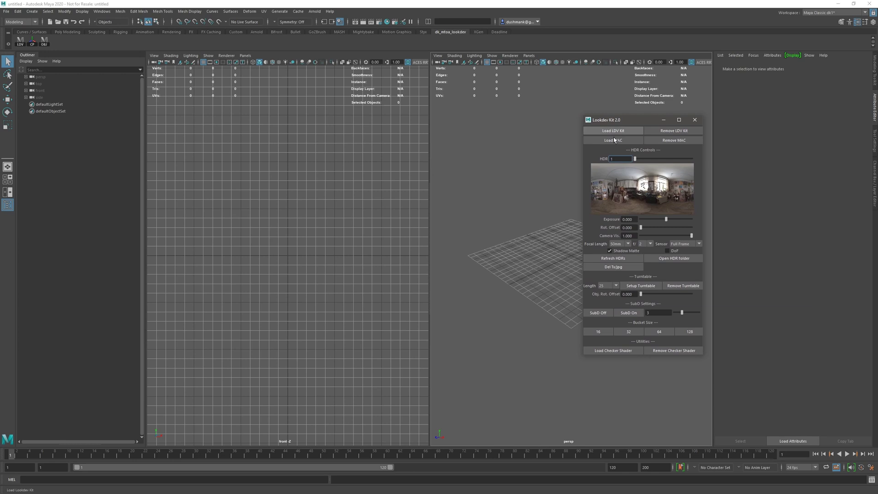
pyautogui.click(45, 43)
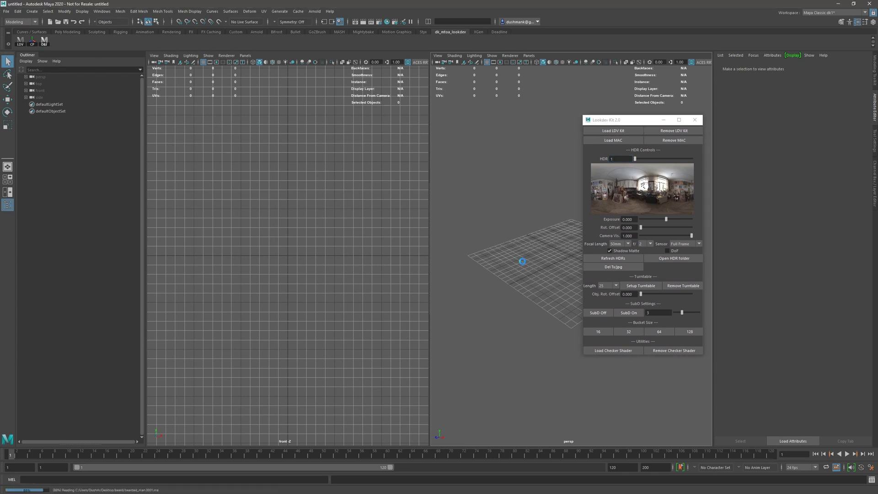
pyautogui.keyDown('alt'); pyautogui.moveTo(520, 254); pyautogui.dragTo(511, 239, button='right'); pyautogui.keyUp('alt')
pyautogui.keyDown('alt'); pyautogui.moveTo(512, 239); pyautogui.dragTo(443, 270); pyautogui.keyUp('alt')
pyautogui.keyDown('alt'); pyautogui.moveTo(360, 276); pyautogui.dragTo(332, 277, button='right'); pyautogui.keyUp('alt')
pyautogui.press('f')
pyautogui.press('f')
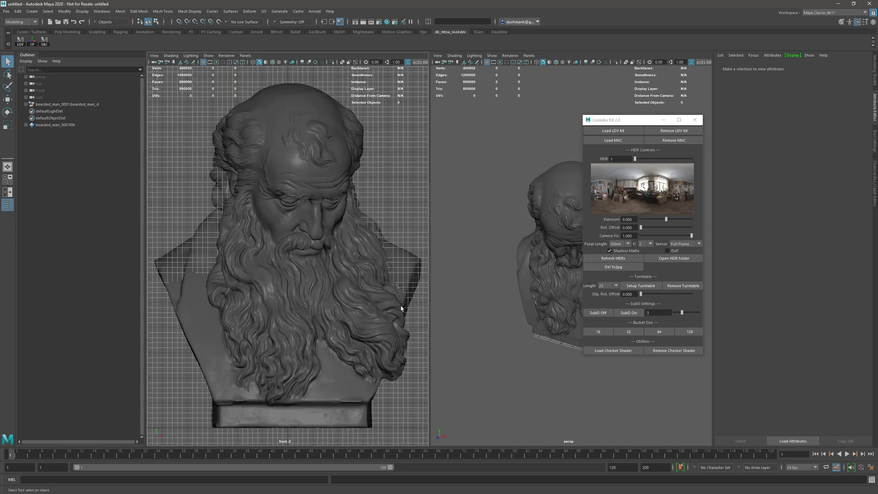
pyautogui.keyDown('alt'); pyautogui.moveTo(475, 303); pyautogui.dragTo(439, 304, button='right'); pyautogui.keyUp('alt')
pyautogui.keyDown('alt'); pyautogui.moveTo(505, 289); pyautogui.dragTo(487, 274); pyautogui.keyUp('alt')
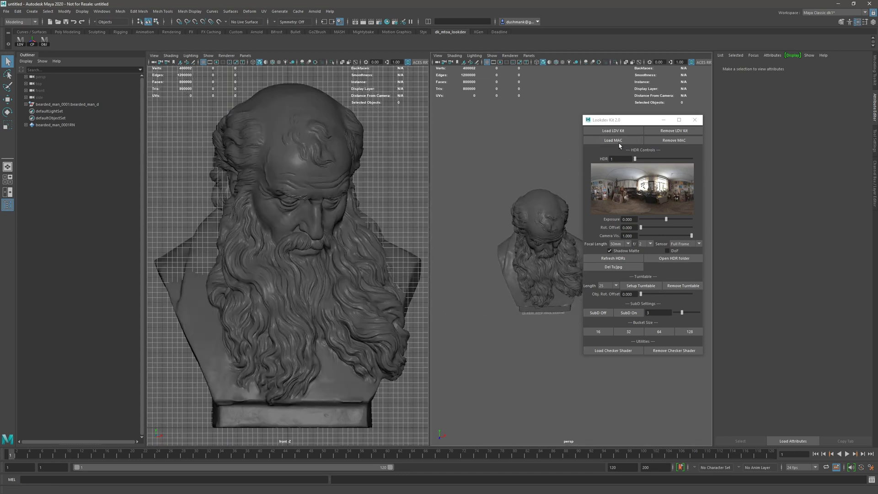
# Step: Load the Lookdev Kit setup with its backdrop around the bust
pyautogui.click(623, 130)
pyautogui.moveTo(625, 122); pyautogui.dragTo(677, 124)
pyautogui.keyDown('alt'); pyautogui.moveTo(544, 158); pyautogui.dragTo(423, 164, button='right'); pyautogui.keyUp('alt')
pyautogui.keyDown('alt'); pyautogui.moveTo(547, 206); pyautogui.dragTo(569, 240); pyautogui.keyUp('alt')
pyautogui.keyDown('alt'); pyautogui.moveTo(569, 240); pyautogui.dragTo(546, 217, button='middle'); pyautogui.keyUp('alt')
pyautogui.keyDown('alt'); pyautogui.moveTo(547, 217); pyautogui.dragTo(490, 225, button='right'); pyautogui.keyUp('alt')
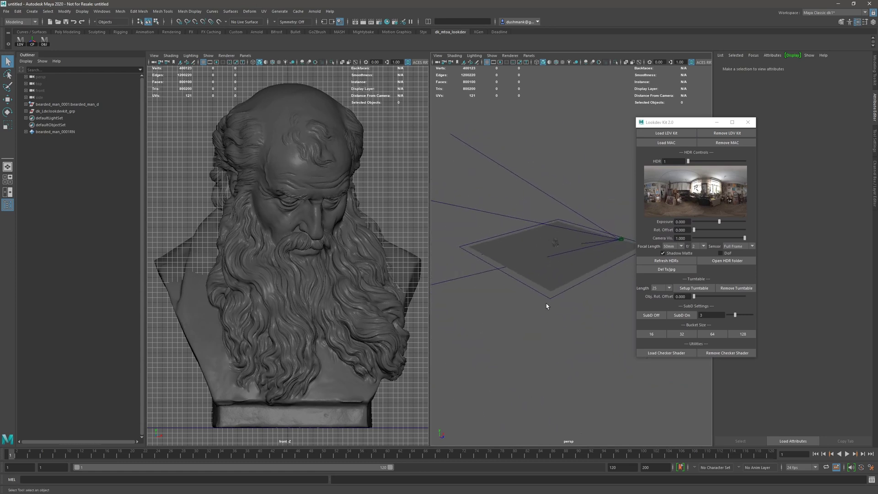
# Step: Select ldvGlobal_ctrl and scale the platform control down uniformly
pyautogui.keyDown('alt'); pyautogui.moveTo(546, 303); pyautogui.dragTo(571, 325); pyautogui.keyUp('alt')
pyautogui.keyDown('alt'); pyautogui.moveTo(497, 303); pyautogui.dragTo(572, 301); pyautogui.keyUp('alt')
pyautogui.press('r')
pyautogui.moveTo(573, 302)
pyautogui.mouseDown(button='middle')
pyautogui.moveTo(543, 292)
pyautogui.moveTo(570, 302)
pyautogui.mouseUp(button='middle')
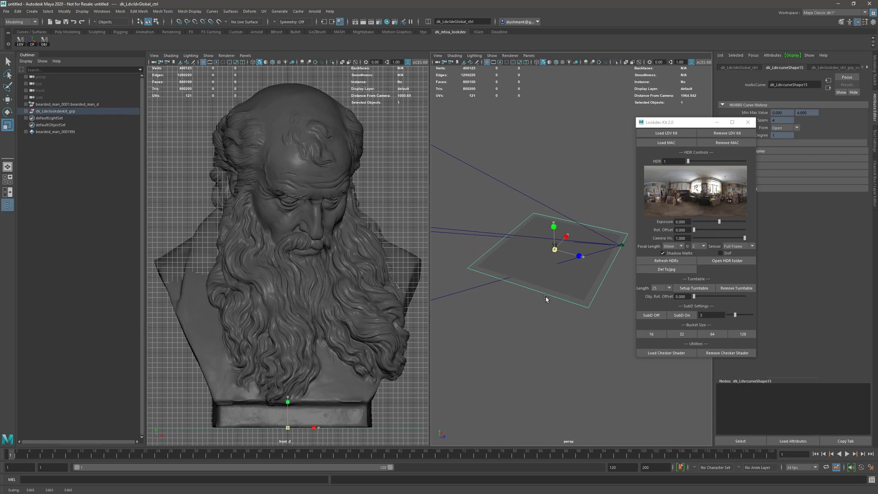
# Step: Look through the dk_Ldv:cameraShape1 lookdev camera in the perspective panel
pyautogui.click(245, 56)
pyautogui.moveTo(260, 65)
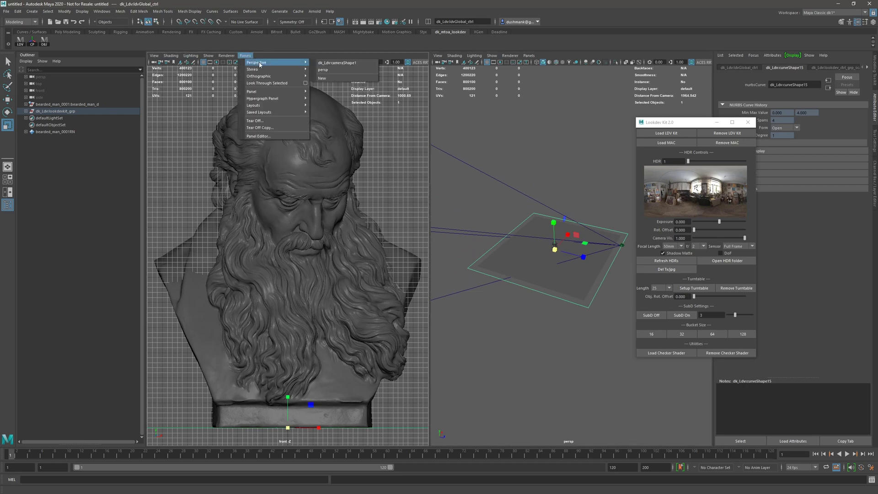
pyautogui.click(336, 63)
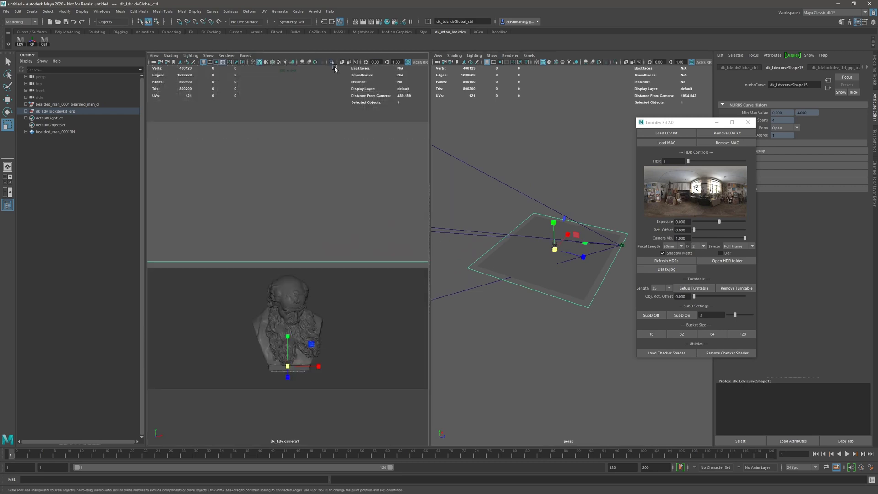
# Step: Select the lookdev camera and set its Display Options overscan to 1.830
pyautogui.click(154, 63)
pyautogui.click(685, 133)
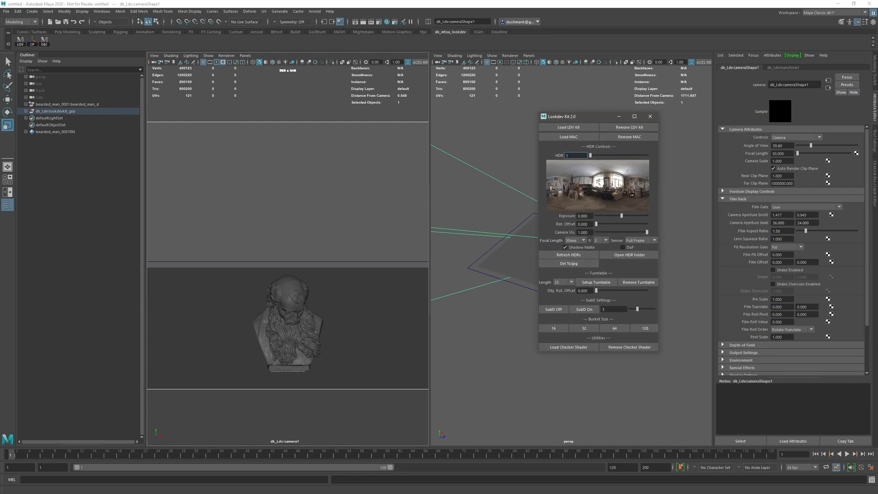
pyautogui.scroll(-3, 814, 293)
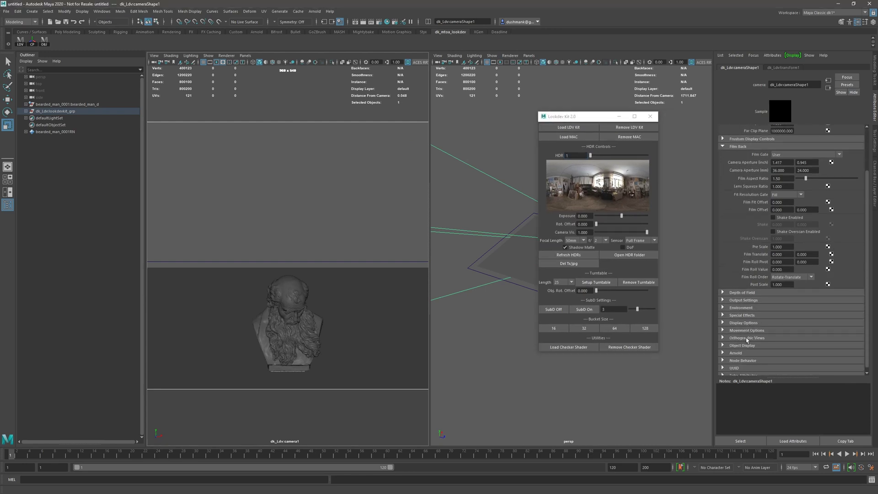
pyautogui.click(748, 323)
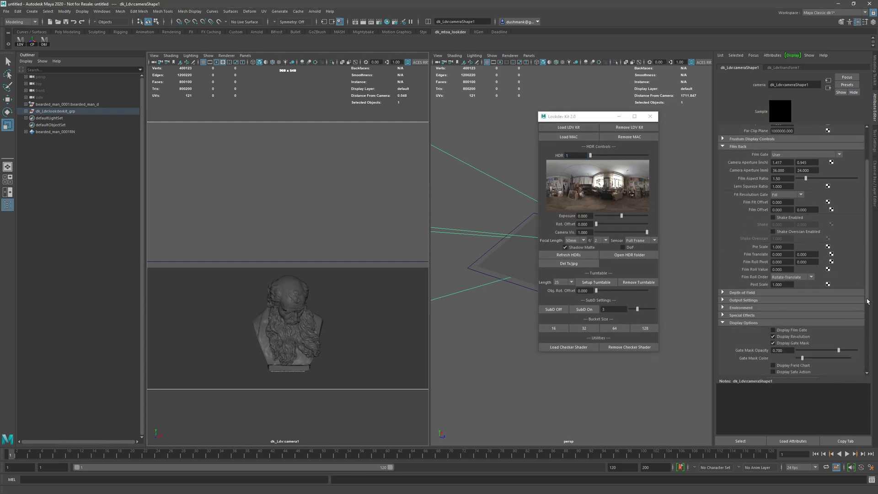
pyautogui.moveTo(868, 301); pyautogui.dragTo(860, 339)
pyautogui.keyDown('ctrl'); pyautogui.moveTo(778, 329); pyautogui.dragTo(816, 330); pyautogui.keyUp('ctrl')
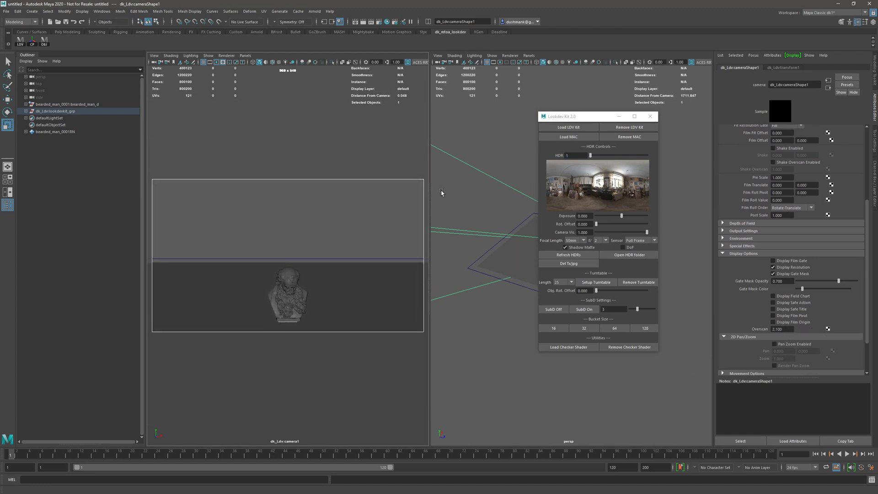
# Step: Select ldvGlobal_ctrl and scale the platform down so the bust looks larger
pyautogui.moveTo(590, 117); pyautogui.dragTo(662, 119)
pyautogui.click(569, 299)
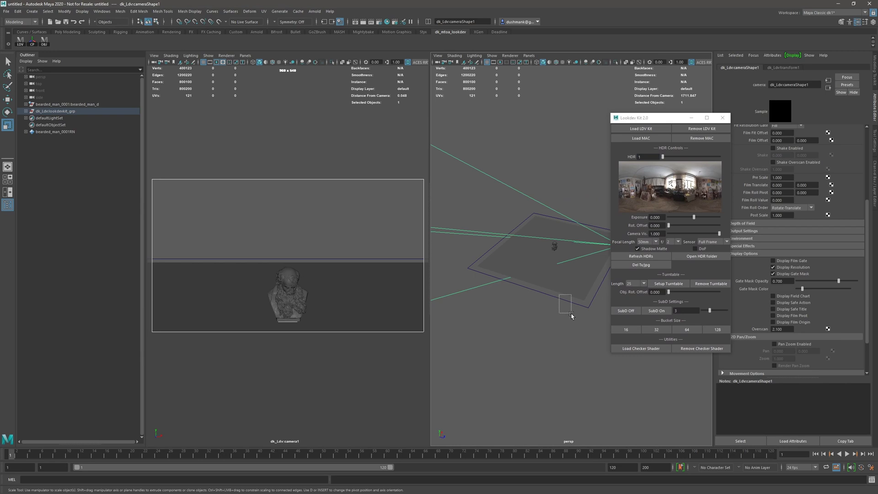
pyautogui.moveTo(563, 277); pyautogui.dragTo(504, 263, button='middle')
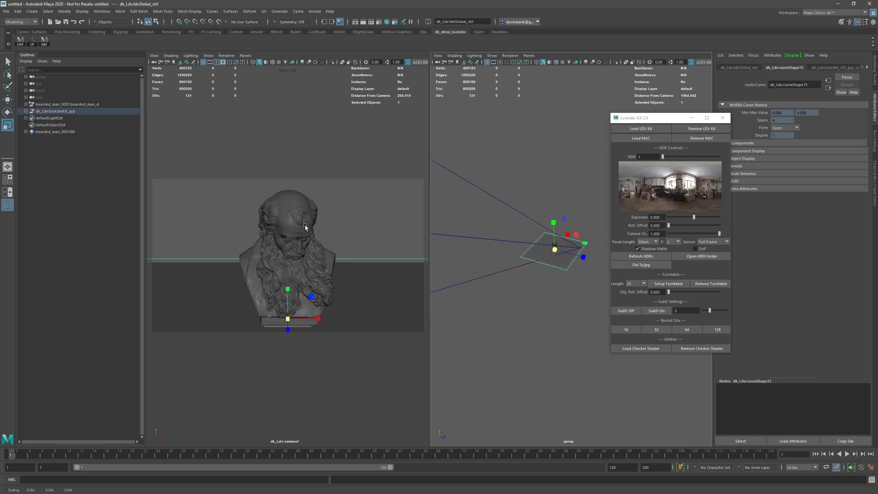
# Step: Render the camera view with Arnold using 3 UI threads and start a live render
pyautogui.click(246, 56)
pyautogui.moveTo(226, 56)
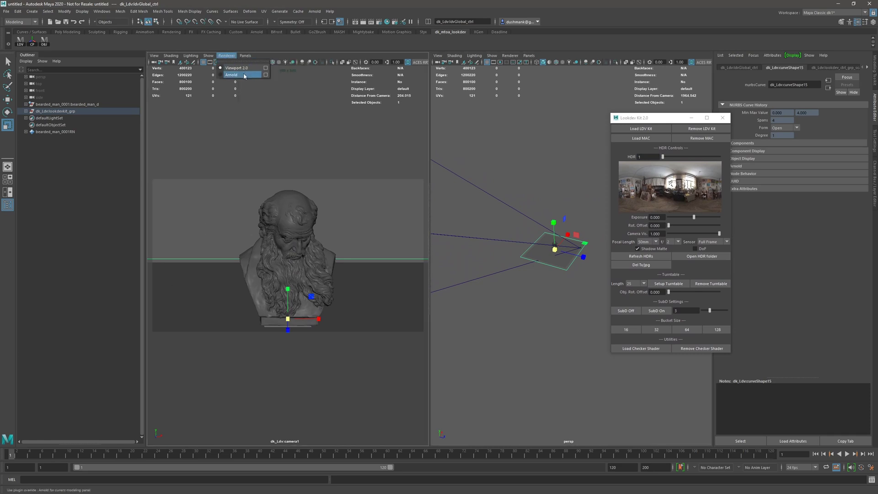
pyautogui.click(244, 75)
pyautogui.click(246, 97)
pyautogui.moveTo(276, 134)
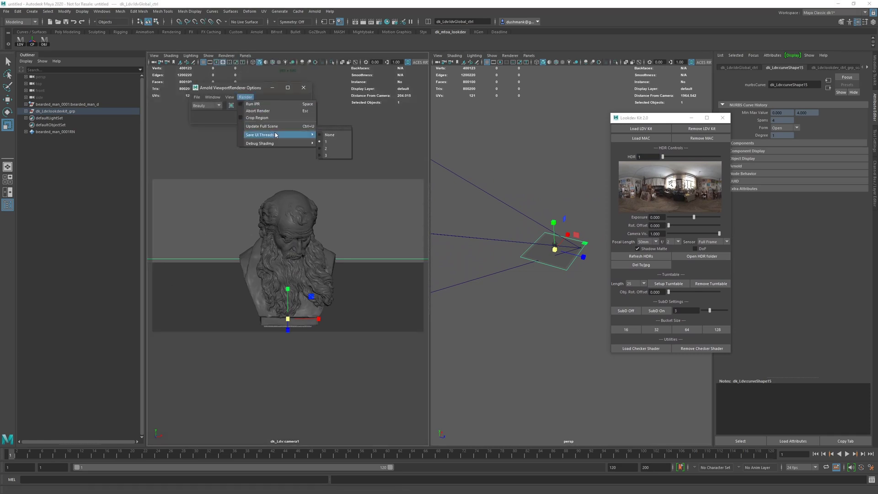
pyautogui.click(326, 155)
pyautogui.click(294, 105)
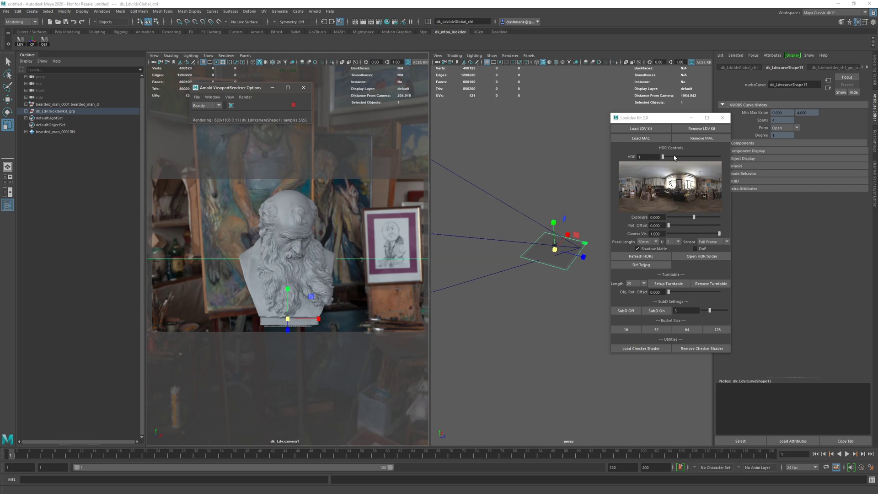
# Step: Step the environment to HDR 4, raise the exposure, then reset it to 0 and deselect
pyautogui.moveTo(674, 158); pyautogui.dragTo(719, 158)
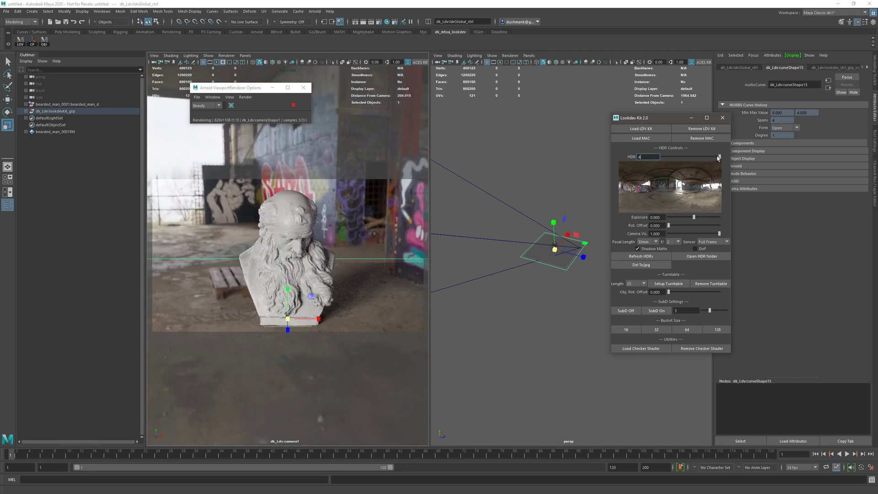
pyautogui.moveTo(695, 219)
pyautogui.mouseDown()
pyautogui.moveTo(675, 228)
pyautogui.moveTo(696, 228)
pyautogui.mouseUp()
pyautogui.press('Tab')
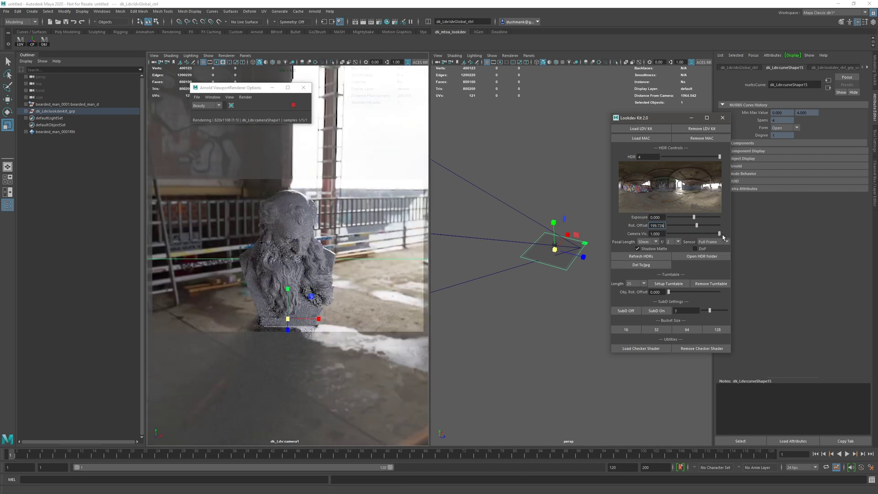
pyautogui.moveTo(664, 118); pyautogui.dragTo(661, 110)
pyautogui.scroll(5, 546, 282)
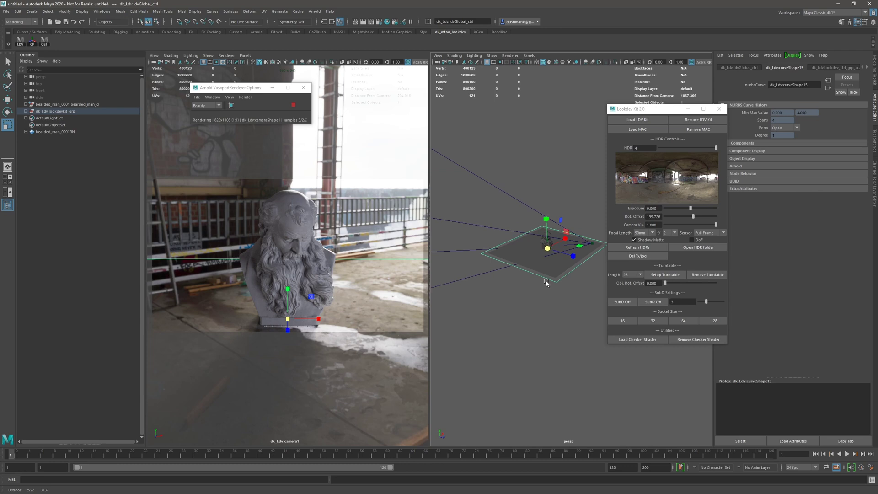
pyautogui.scroll(3, 549, 292)
pyautogui.click(537, 343)
pyautogui.scroll(2, 537, 334)
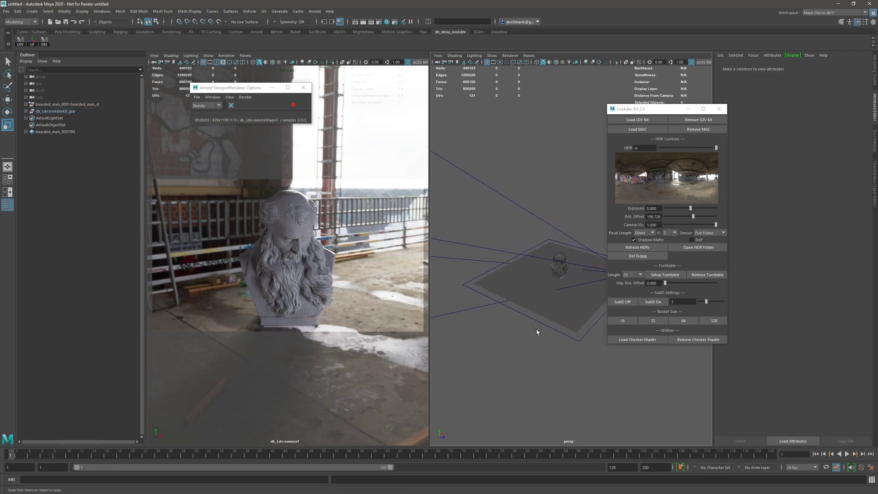
pyautogui.scroll(-2, 524, 347)
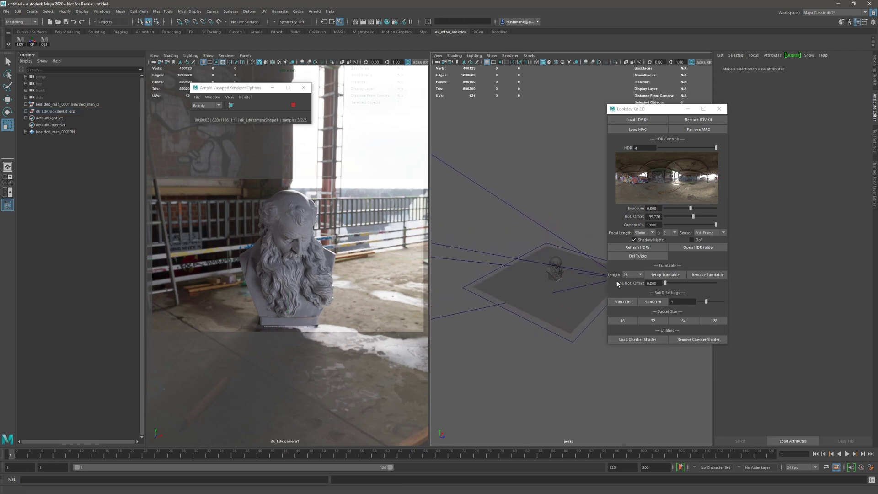
# Step: Select the bust, set up a 25-frame turntable, and scrub to frame 13
pyautogui.moveTo(656, 114); pyautogui.dragTo(699, 117)
pyautogui.scroll(-1, 592, 326)
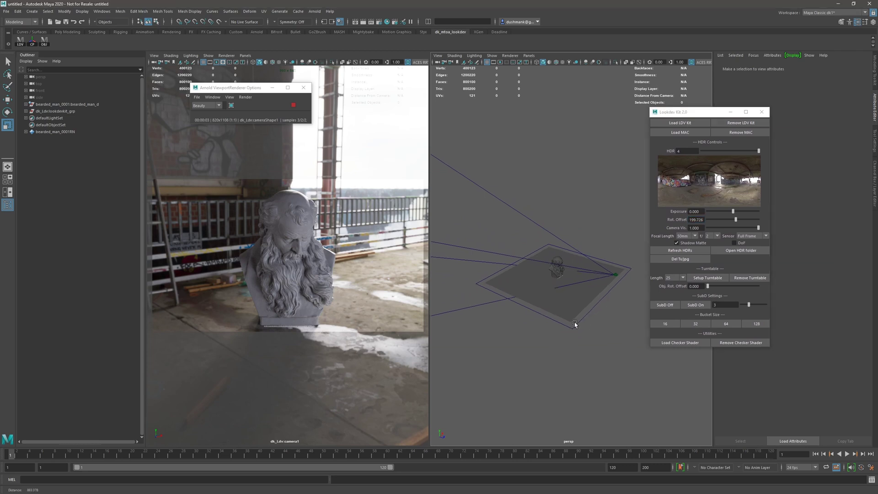
pyautogui.click(711, 279)
pyautogui.moveTo(509, 212); pyautogui.dragTo(648, 362)
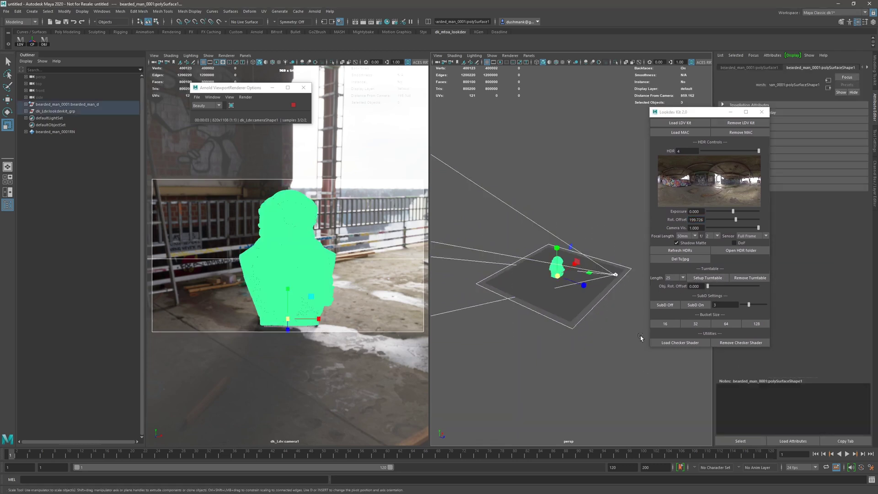
pyautogui.click(682, 278)
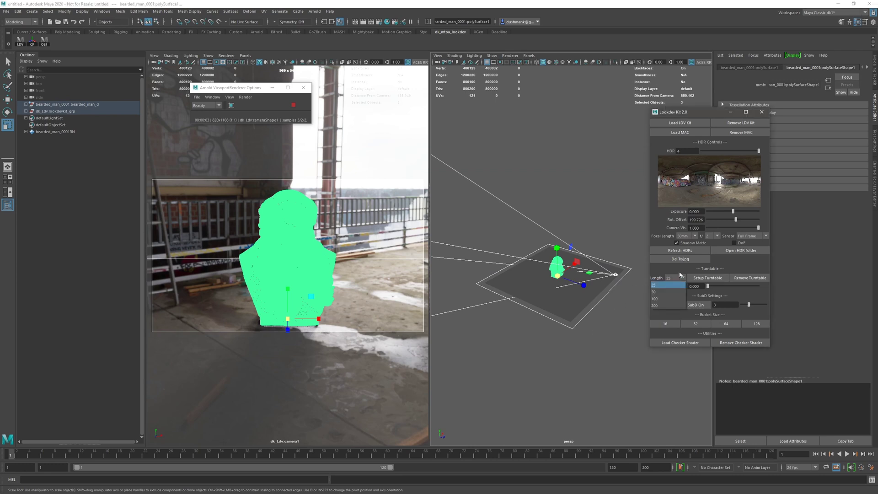
pyautogui.click(668, 285)
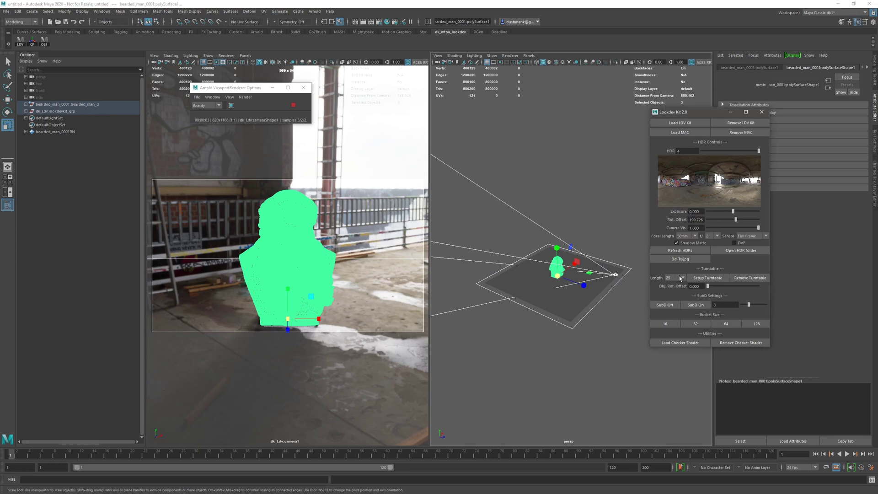
pyautogui.click(706, 278)
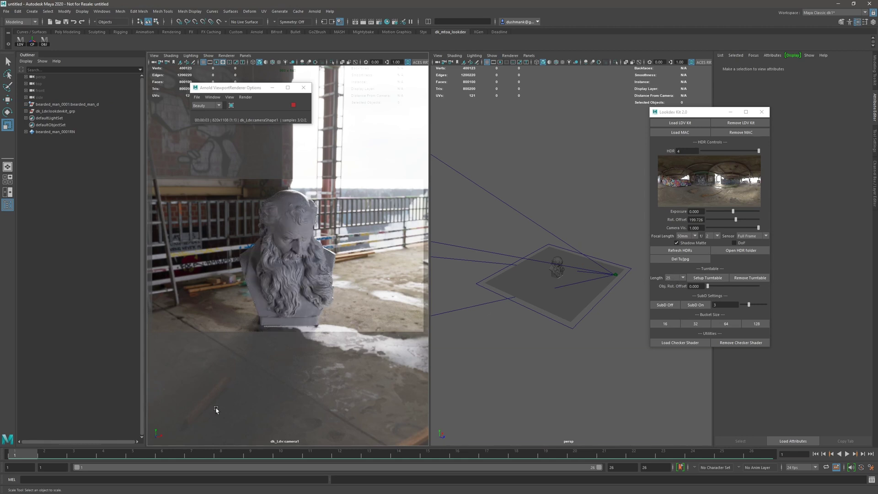
pyautogui.moveTo(32, 457)
pyautogui.mouseDown()
pyautogui.moveTo(135, 458)
pyautogui.moveTo(16, 457)
pyautogui.mouseUp()
pyautogui.moveTo(44, 454); pyautogui.dragTo(15, 454)
# Step: Test and reset the object rotation offset, then rotate the HDR to 258.904 for the graffiti wall
pyautogui.moveTo(708, 286); pyautogui.dragTo(715, 289)
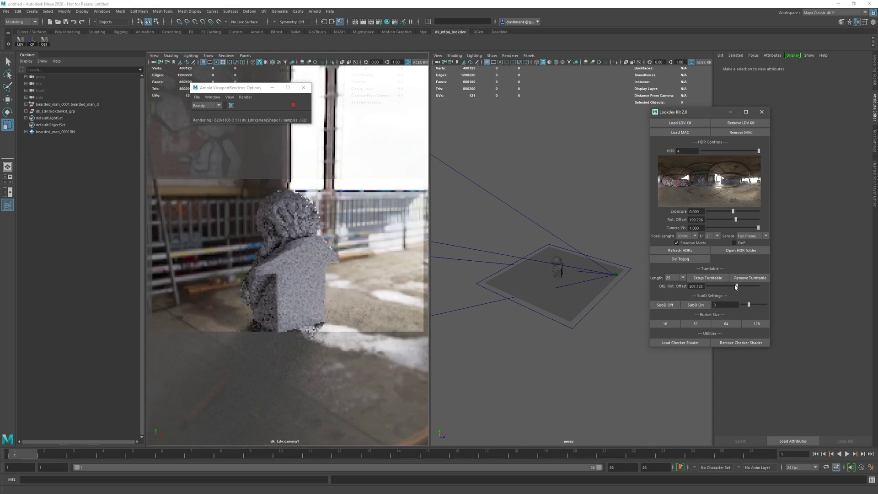
pyautogui.moveTo(709, 288); pyautogui.dragTo(707, 287)
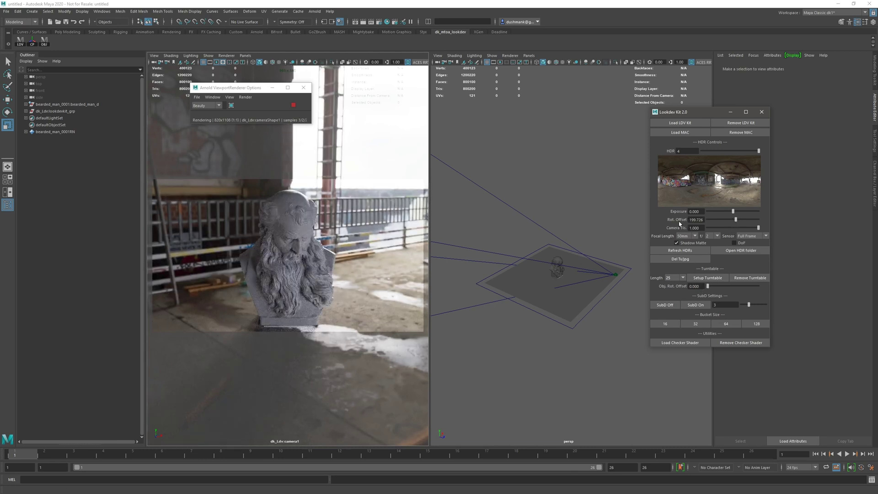
pyautogui.moveTo(737, 222); pyautogui.dragTo(744, 222)
pyautogui.moveTo(723, 286); pyautogui.dragTo(695, 289)
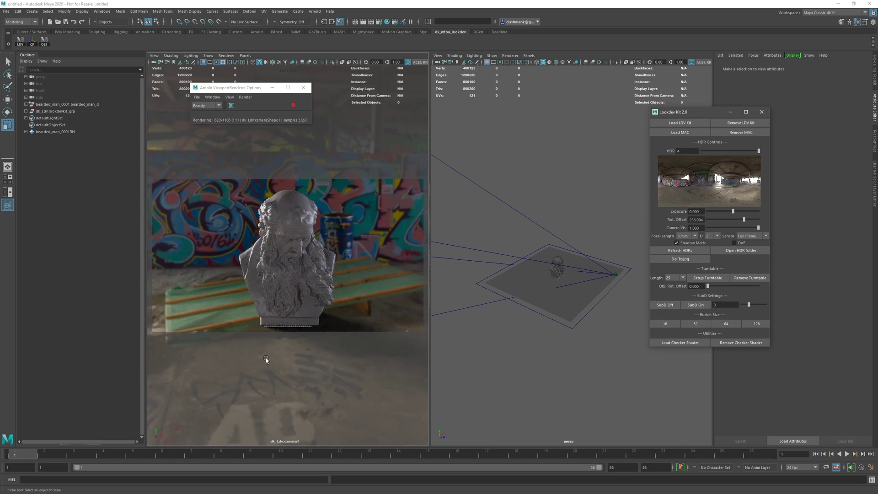
# Step: Select the bust, rebuild its turntable at 100 frames, and deselect it
pyautogui.click(681, 279)
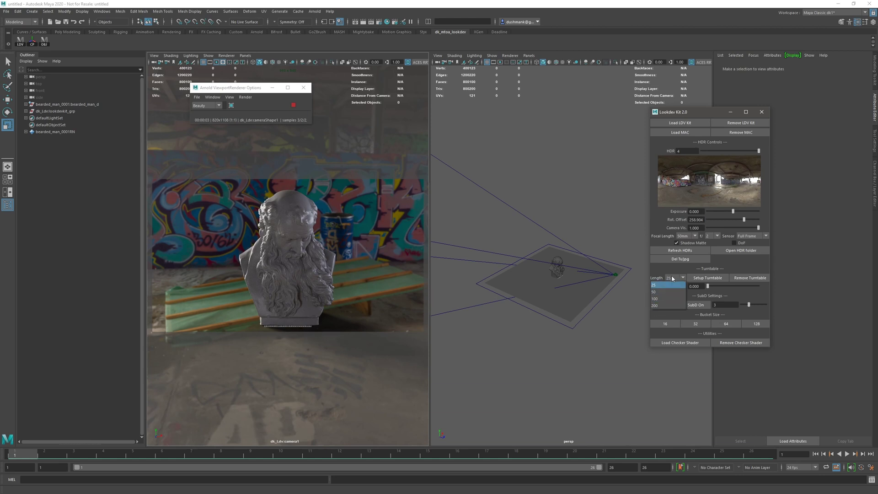
pyautogui.click(674, 278)
pyautogui.moveTo(523, 241); pyautogui.dragTo(666, 359)
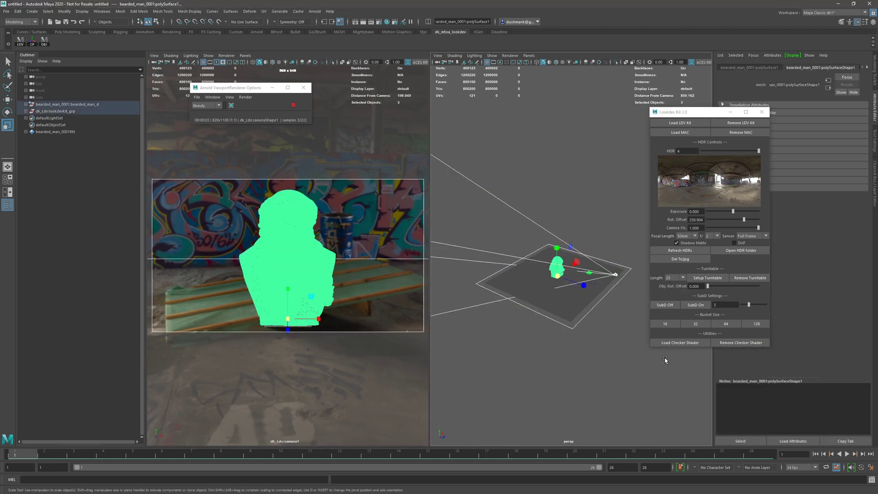
pyautogui.click(682, 279)
pyautogui.click(665, 299)
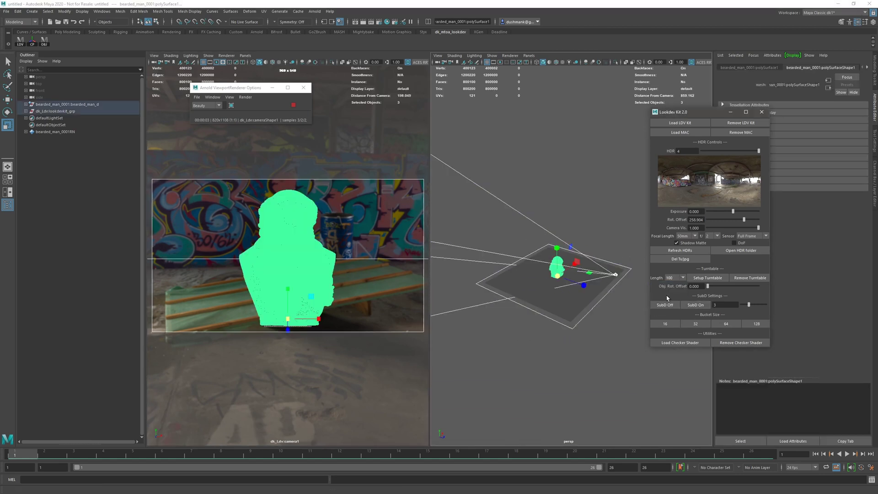
pyautogui.click(705, 278)
pyautogui.click(529, 361)
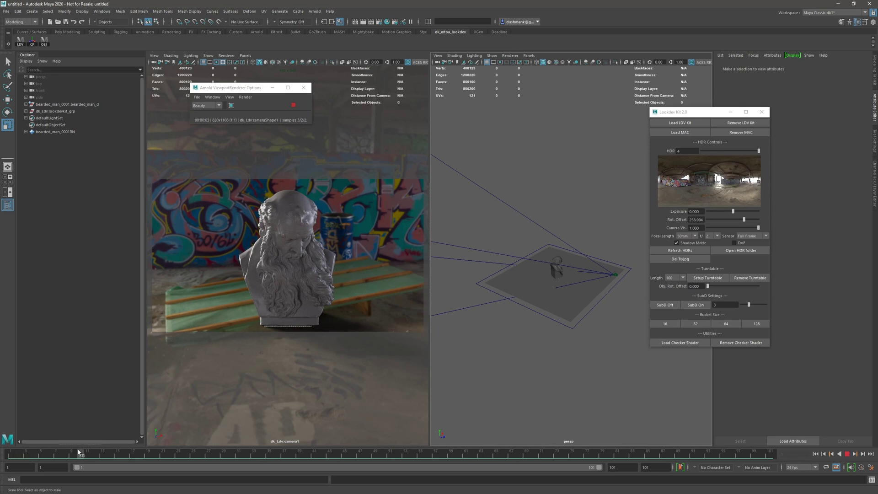
# Step: Scrub the turntable from frame 7 to frame 20 and orbit closer to the ground
pyautogui.click(60, 456)
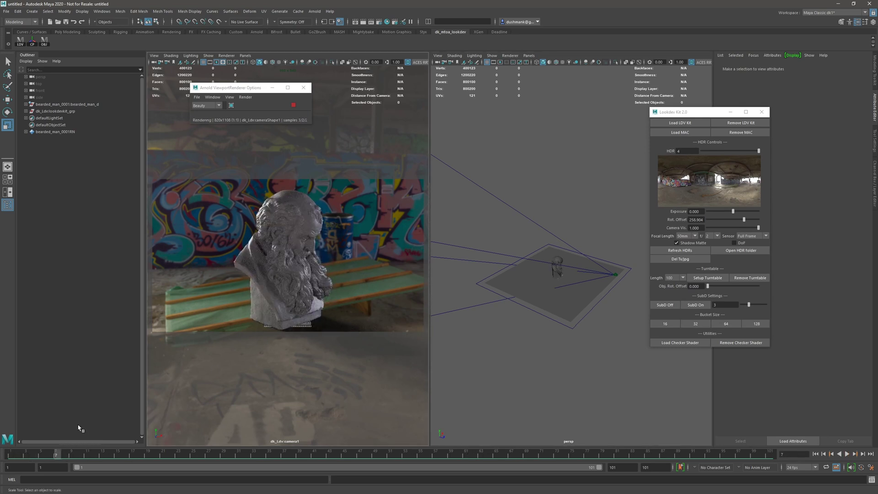
pyautogui.moveTo(75, 453); pyautogui.dragTo(10, 456)
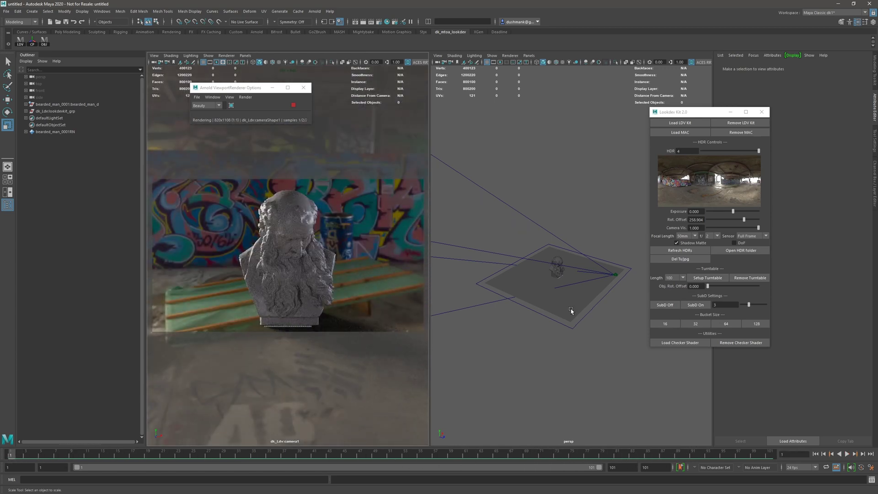
pyautogui.keyDown('alt'); pyautogui.moveTo(584, 294); pyautogui.dragTo(568, 323); pyautogui.keyUp('alt')
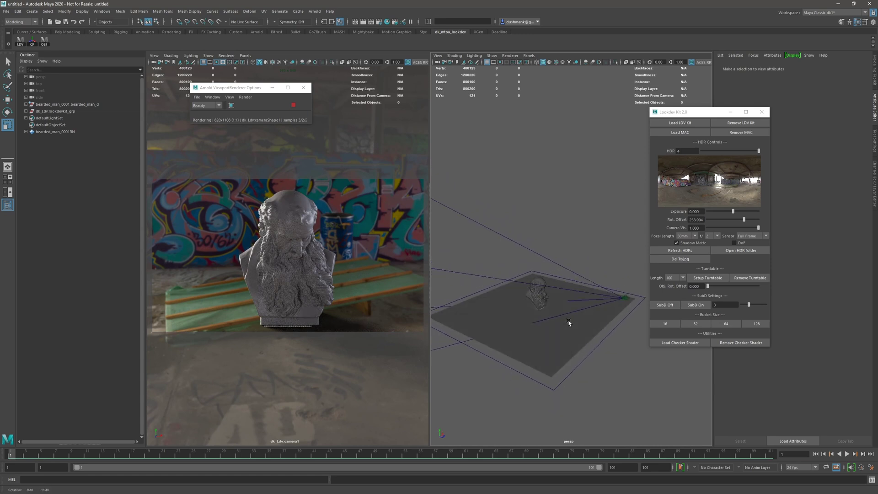
# Step: Toggle the Shadow Matte ground off and back on, and enable depth of field
pyautogui.click(683, 246)
pyautogui.click(683, 246)
pyautogui.click(684, 246)
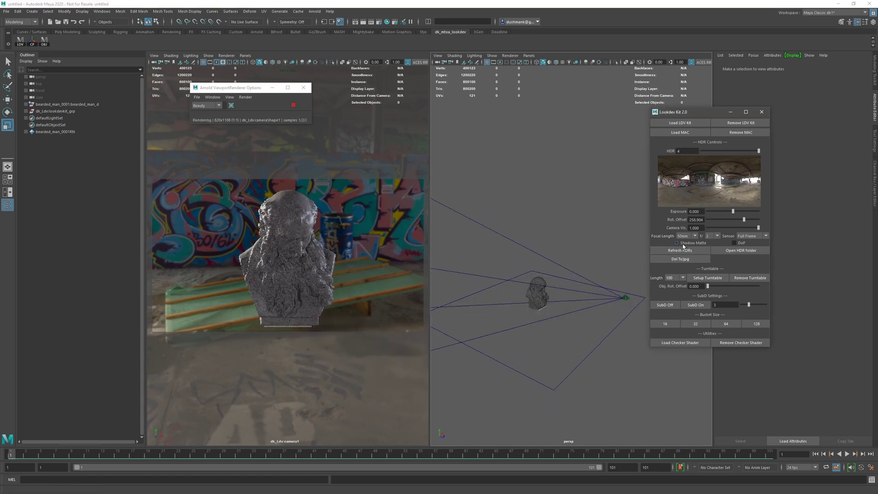
pyautogui.click(683, 246)
pyautogui.click(733, 243)
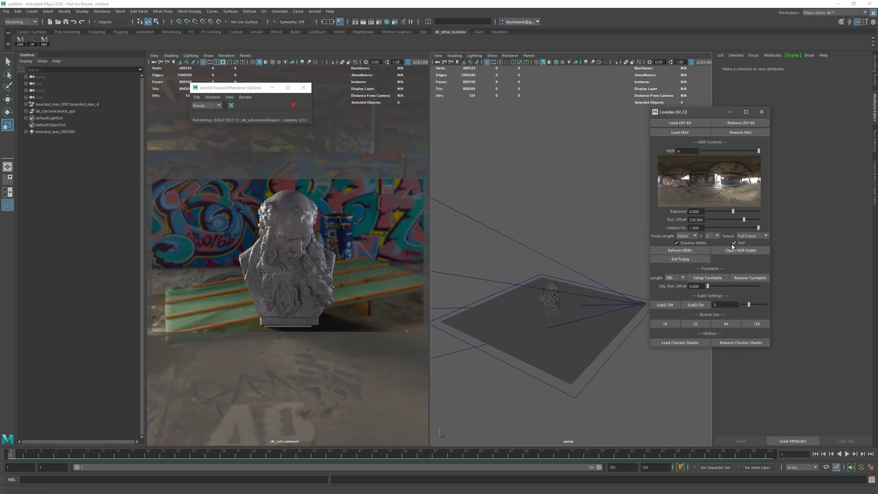
# Step: Select the focus plane with the Move tool and orbit to see it
pyautogui.scroll(8, 557, 325)
pyautogui.keyDown('alt'); pyautogui.moveTo(562, 335); pyautogui.dragTo(559, 313); pyautogui.keyUp('alt')
pyautogui.click(551, 273)
pyautogui.press('w')
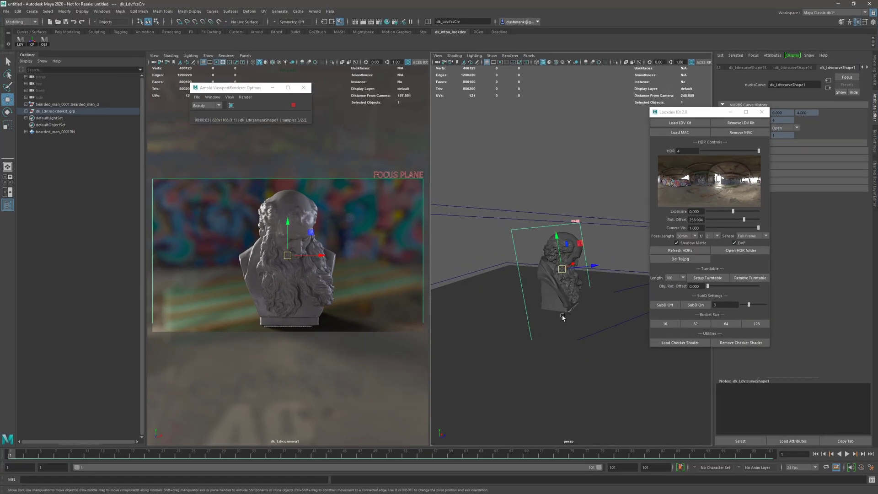
pyautogui.keyDown('alt'); pyautogui.moveTo(562, 317); pyautogui.dragTo(542, 310); pyautogui.keyUp('alt')
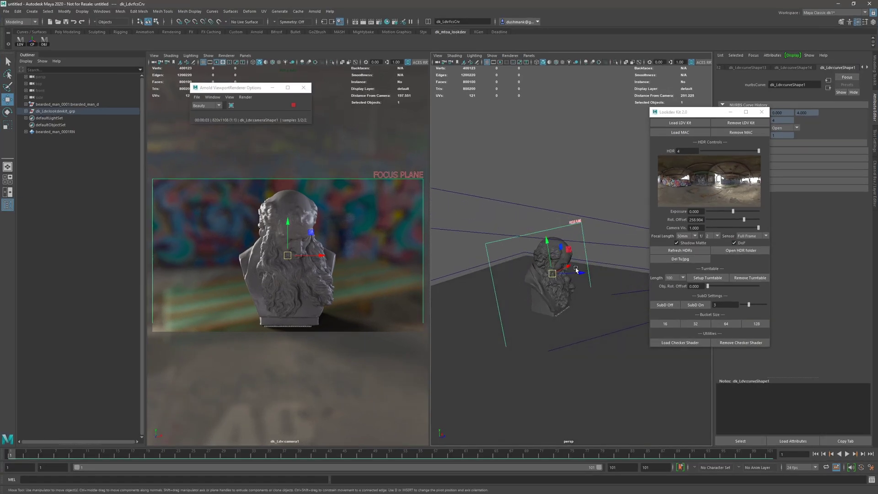
pyautogui.keyDown('alt'); pyautogui.moveTo(576, 269); pyautogui.dragTo(546, 308); pyautogui.keyUp('alt')
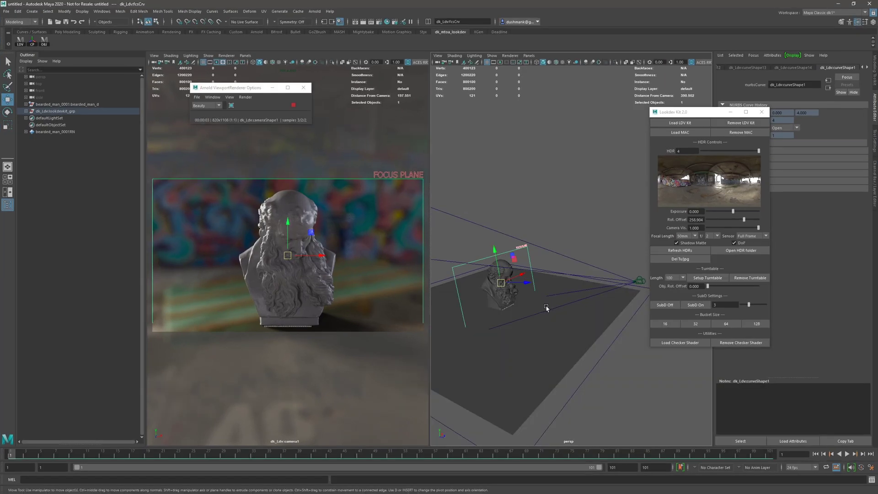
pyautogui.scroll(5, 546, 308)
pyautogui.keyDown('alt'); pyautogui.moveTo(496, 324); pyautogui.dragTo(532, 311, button='middle'); pyautogui.keyUp('alt')
# Step: Move the focus plane along Z onto the bust so the backdrop blurs
pyautogui.moveTo(506, 305); pyautogui.dragTo(545, 345)
pyautogui.scroll(-7, 567, 333)
pyautogui.moveTo(545, 345); pyautogui.dragTo(611, 366, button='middle')
pyautogui.scroll(-1, 535, 338)
pyautogui.scroll(5, 534, 338)
pyautogui.moveTo(610, 364); pyautogui.dragTo(569, 337)
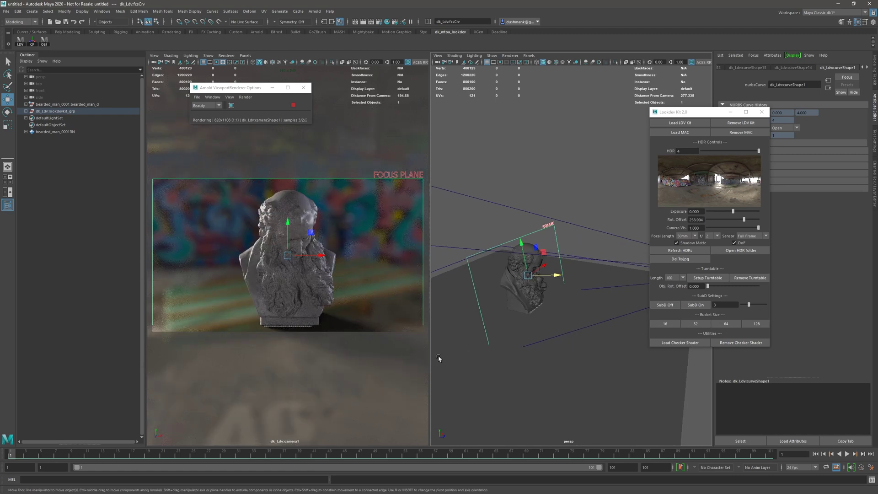
pyautogui.moveTo(703, 114); pyautogui.dragTo(629, 128)
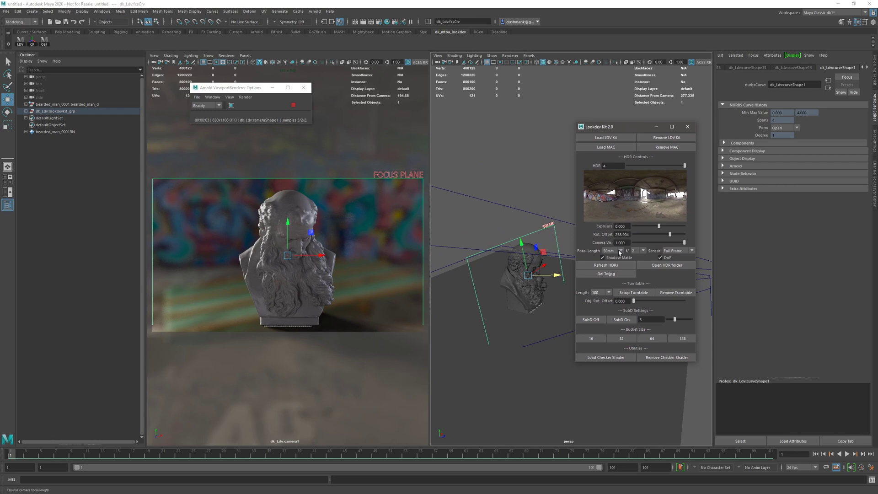
# Step: Switch the look-dev camera's focal length preset to 90mm
pyautogui.click(617, 252)
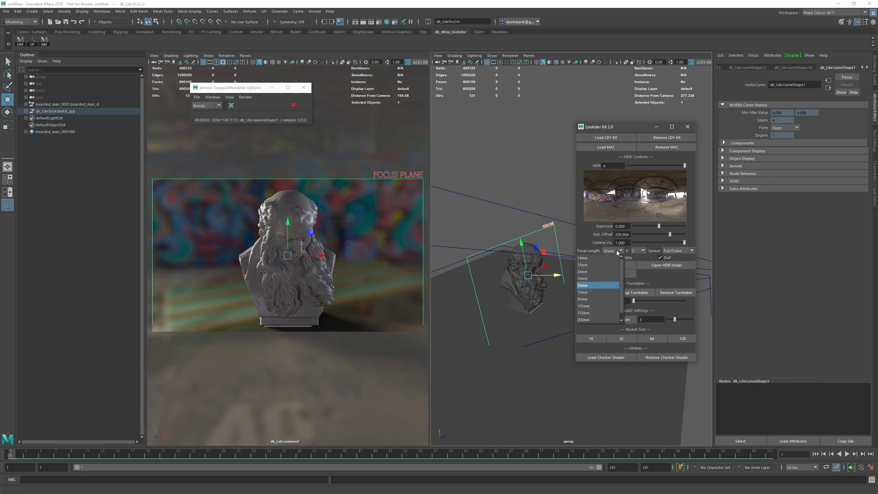
pyautogui.click(643, 252)
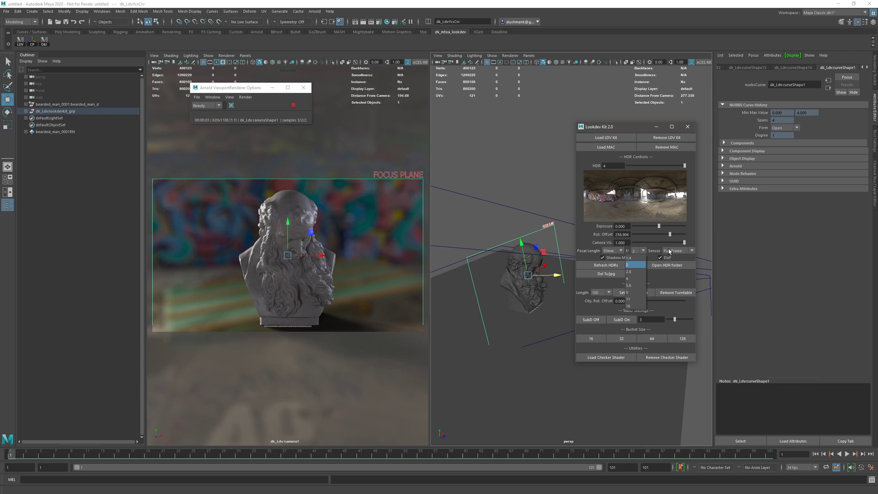
pyautogui.click(620, 253)
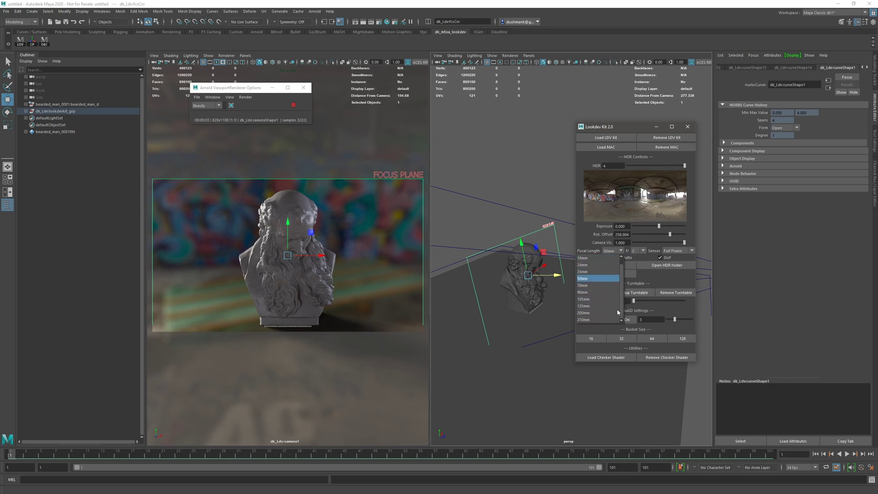
pyautogui.click(591, 298)
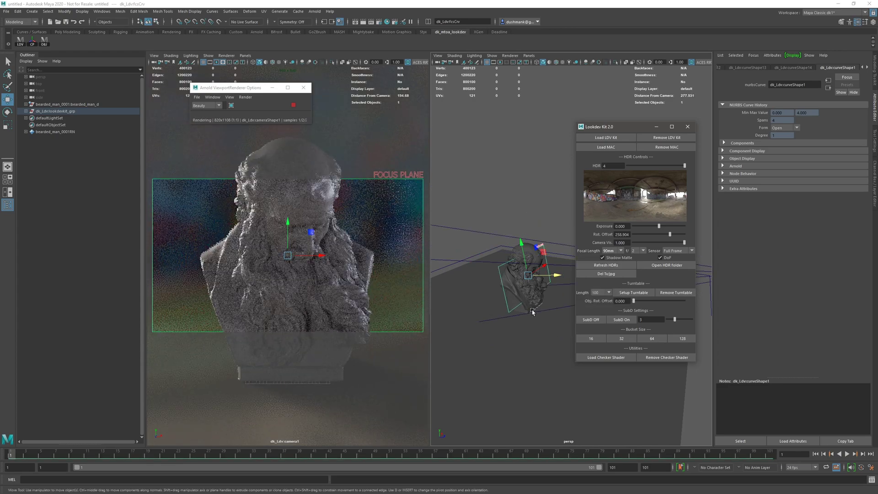
# Step: Tumble and dolly the camera slightly around the bust, then select the camera's focus plane
pyautogui.click(341, 297)
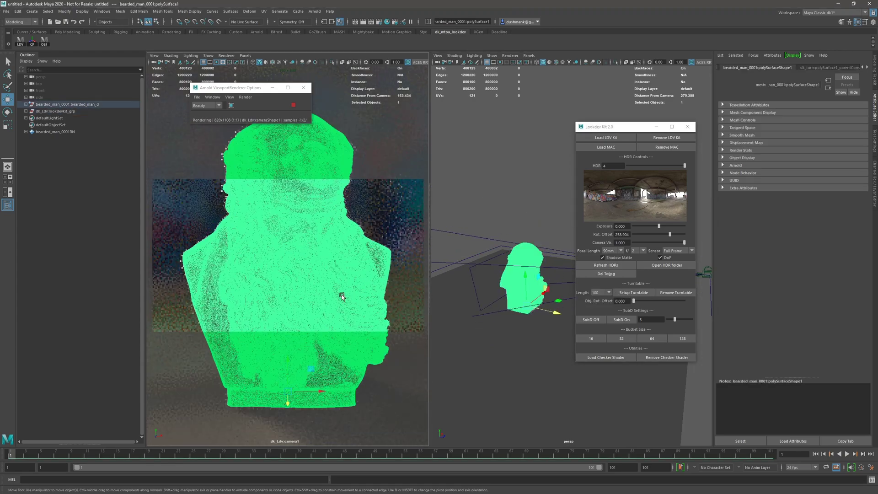
pyautogui.click(384, 239)
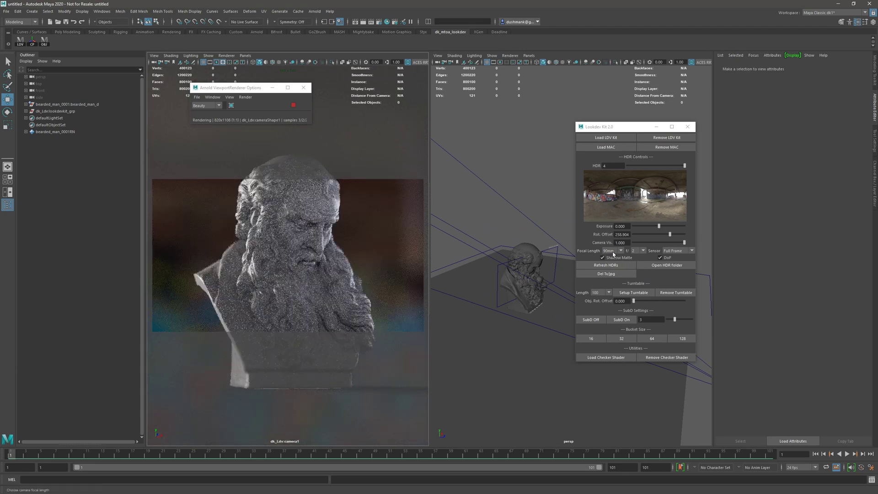
pyautogui.keyDown('alt'); pyautogui.moveTo(336, 297); pyautogui.dragTo(350, 299); pyautogui.keyUp('alt')
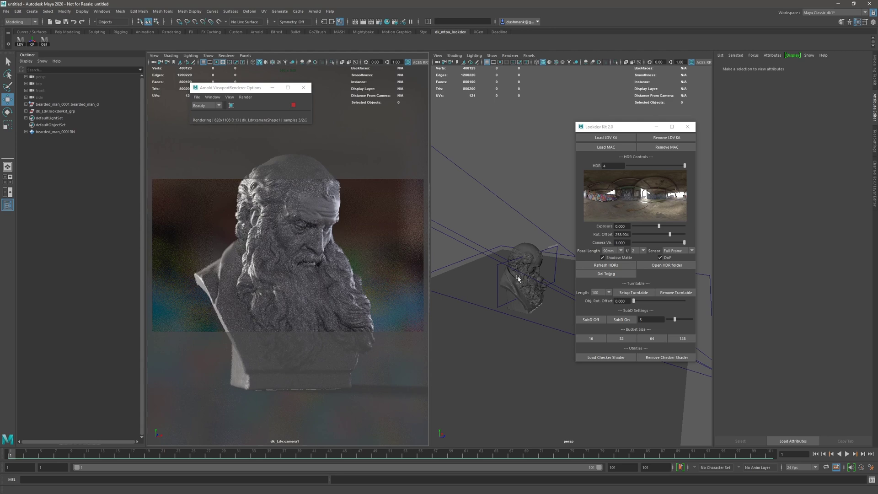
pyautogui.scroll(-3, 320, 291)
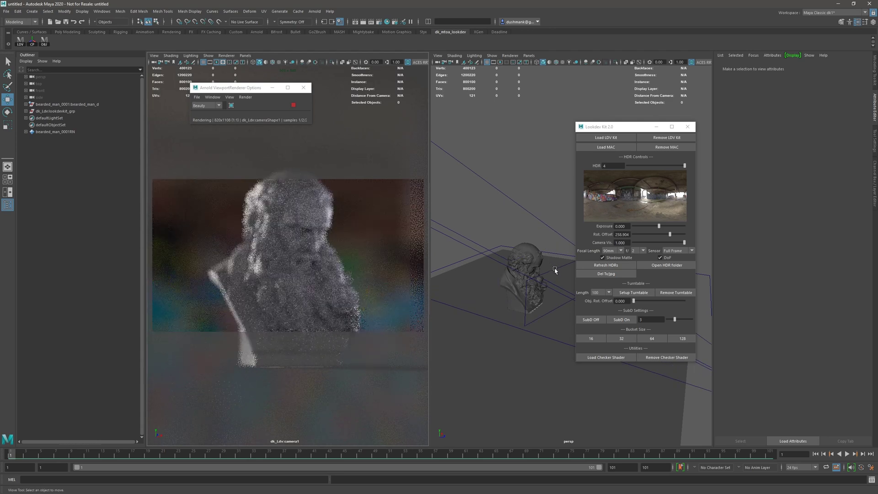
pyautogui.click(555, 269)
pyautogui.click(552, 294)
# Step: Move the focus plane onto the bust and set the f-stop to 11
pyautogui.moveTo(552, 294); pyautogui.dragTo(536, 273)
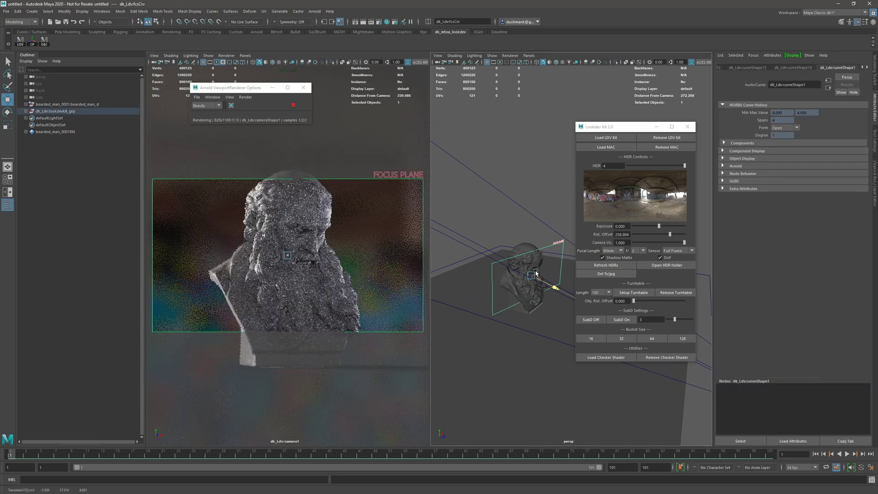
pyautogui.click(642, 250)
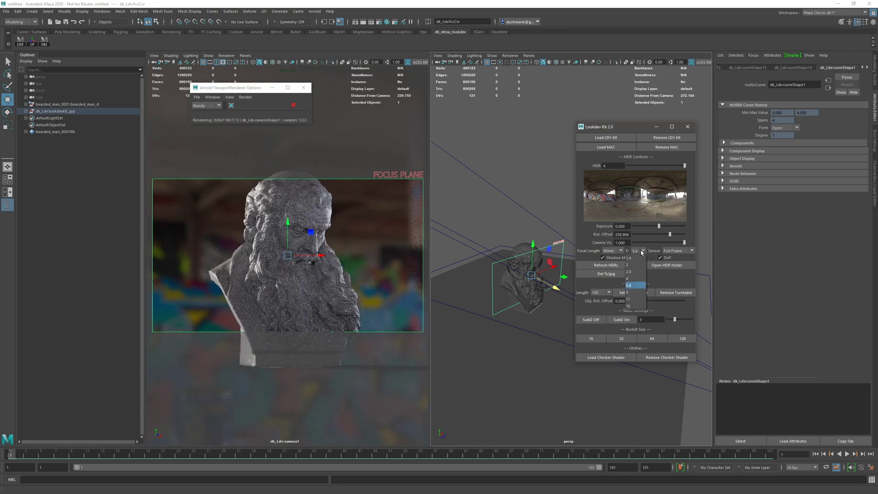
pyautogui.click(633, 299)
# Step: Return the f-stop to 2 after briefly trying 2.8, and shift the Lookdev Kit window left
pyautogui.click(642, 251)
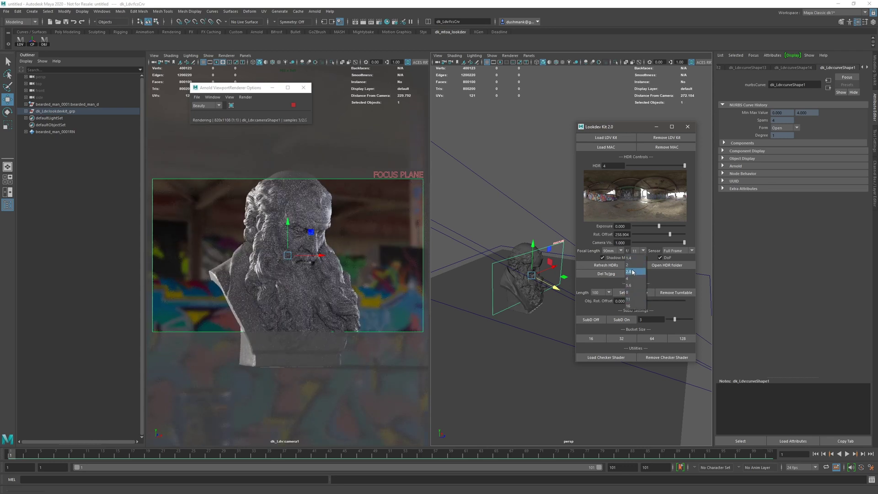
pyautogui.click(635, 266)
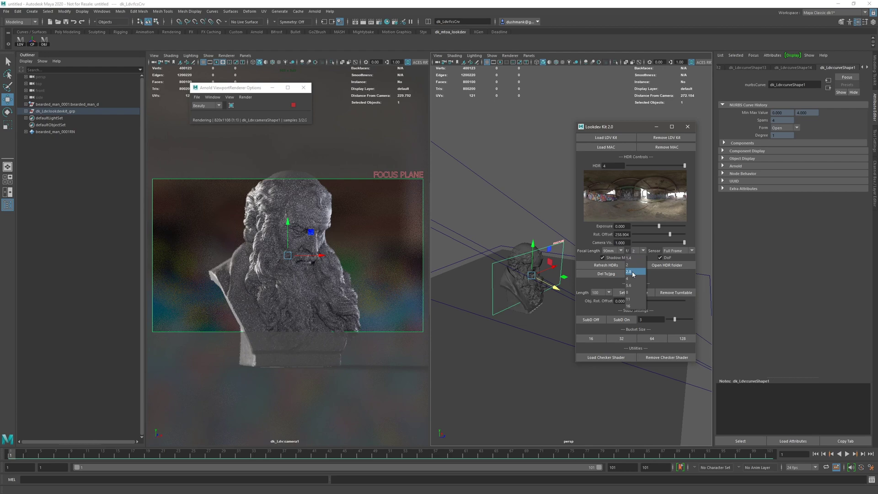
pyautogui.click(633, 273)
pyautogui.click(637, 251)
pyautogui.click(633, 264)
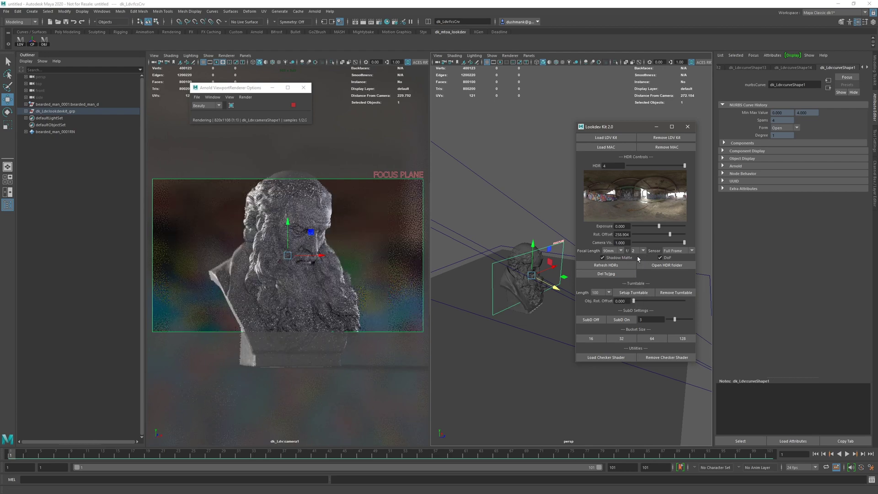
pyautogui.moveTo(627, 129); pyautogui.dragTo(550, 117)
# Step: Select the look-dev camera and expand its Arnold settings in the Attribute Editor
pyautogui.keyDown('alt'); pyautogui.moveTo(649, 355); pyautogui.dragTo(598, 358, button='right'); pyautogui.keyUp('alt')
pyautogui.scroll(-2, 599, 360)
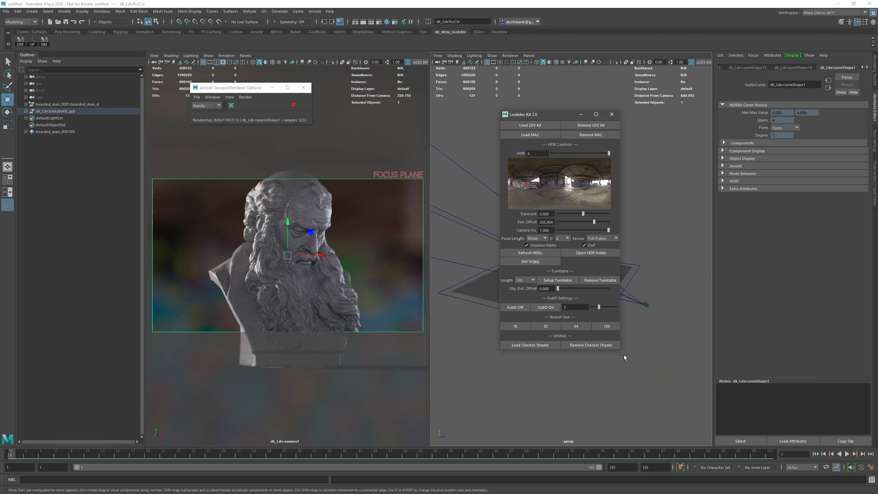
pyautogui.click(644, 304)
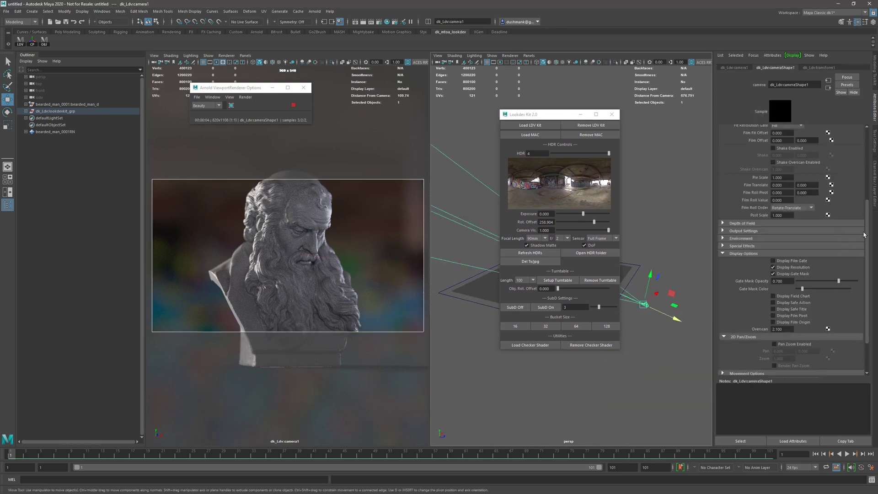
pyautogui.scroll(-3, 867, 231)
pyautogui.scroll(-3, 867, 231)
pyautogui.click(736, 351)
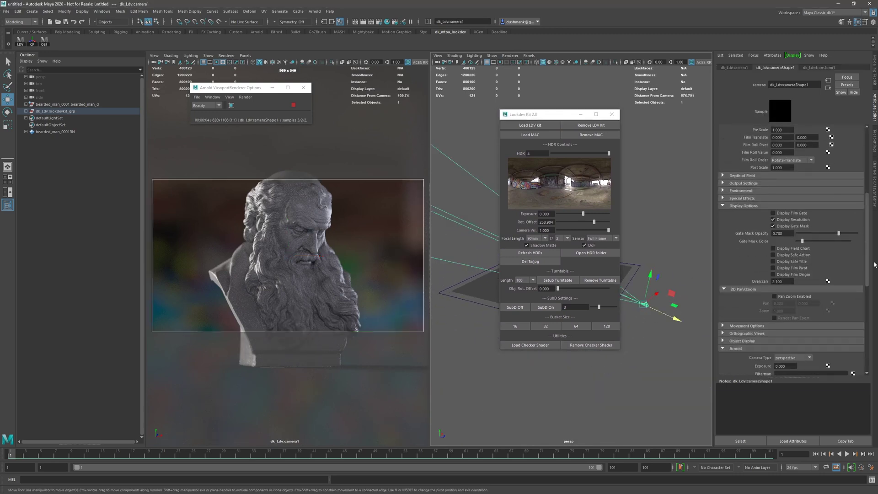
pyautogui.scroll(-5, 736, 351)
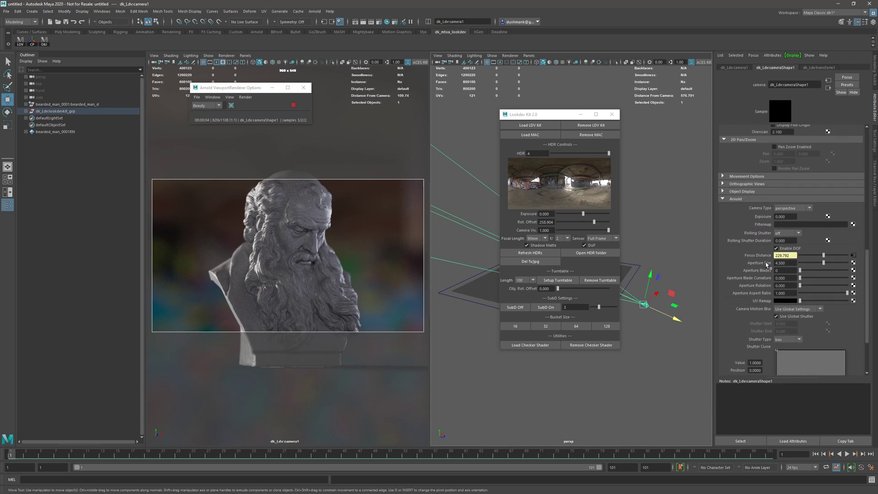
# Step: Compare f/5.6 with f/2 and 50mm with 90mm, ending at 90mm and f/2
pyautogui.click(561, 238)
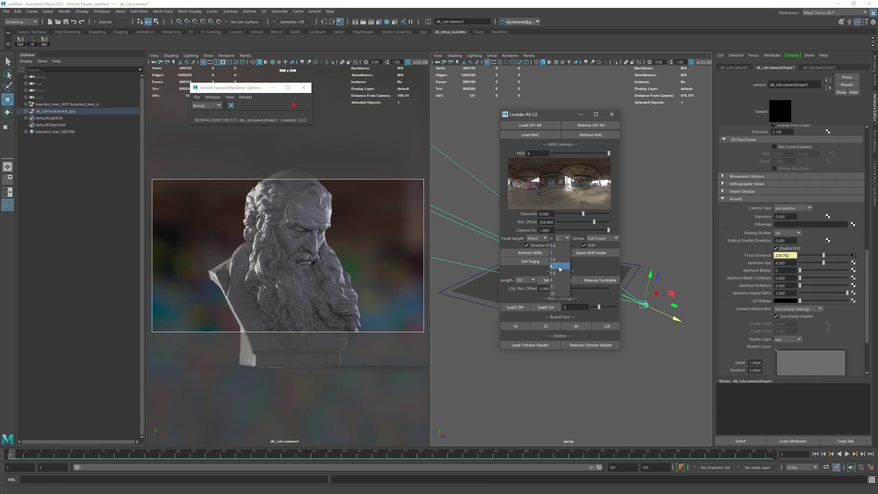
pyautogui.click(560, 273)
pyautogui.click(561, 238)
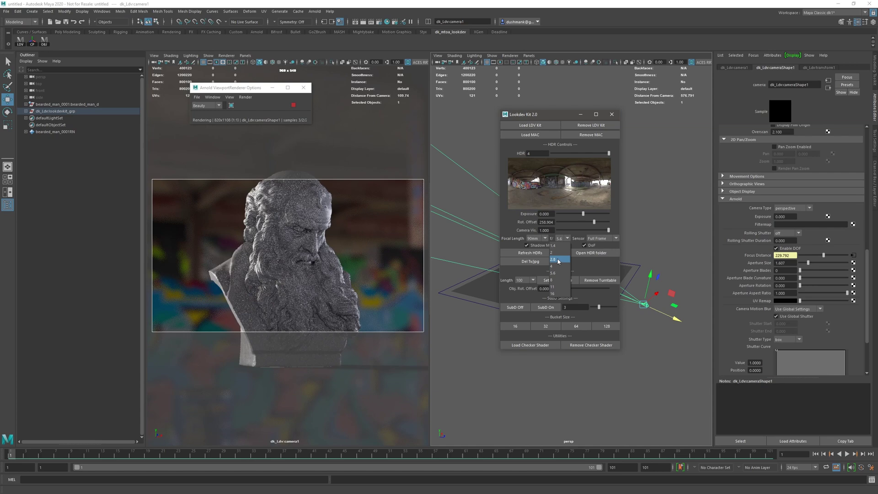
pyautogui.click(560, 257)
pyautogui.click(537, 239)
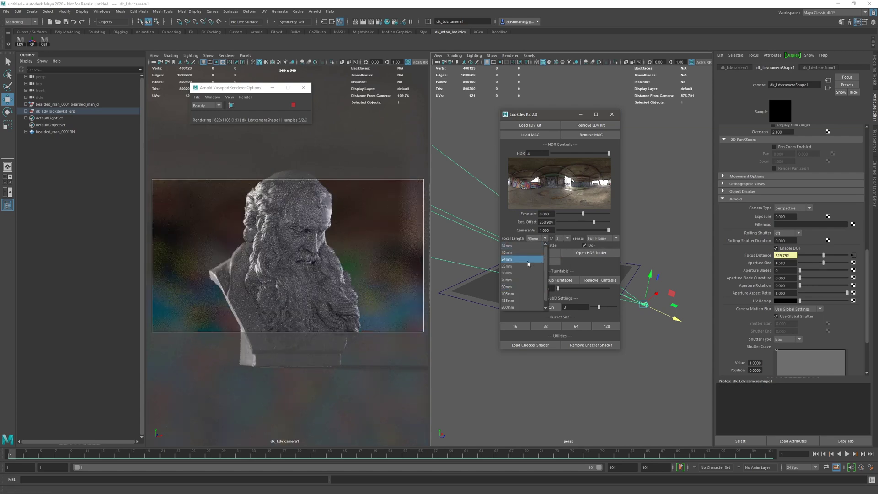
pyautogui.click(522, 268)
pyautogui.click(537, 238)
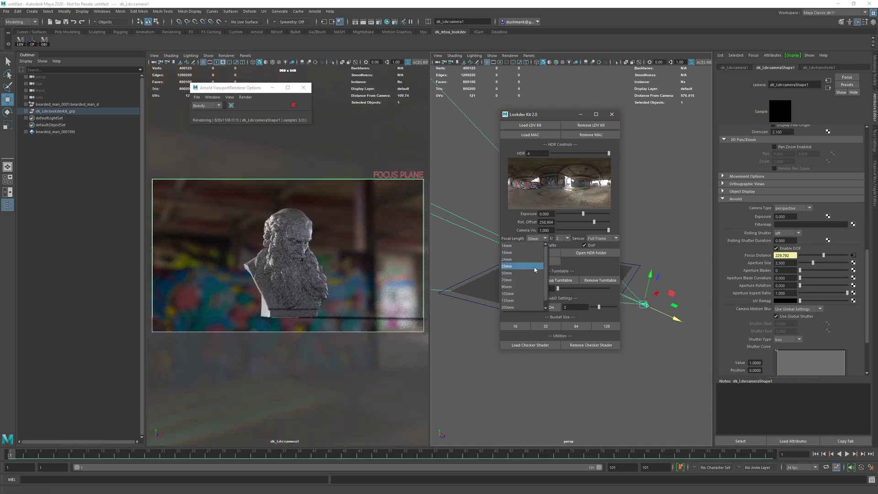
pyautogui.click(519, 287)
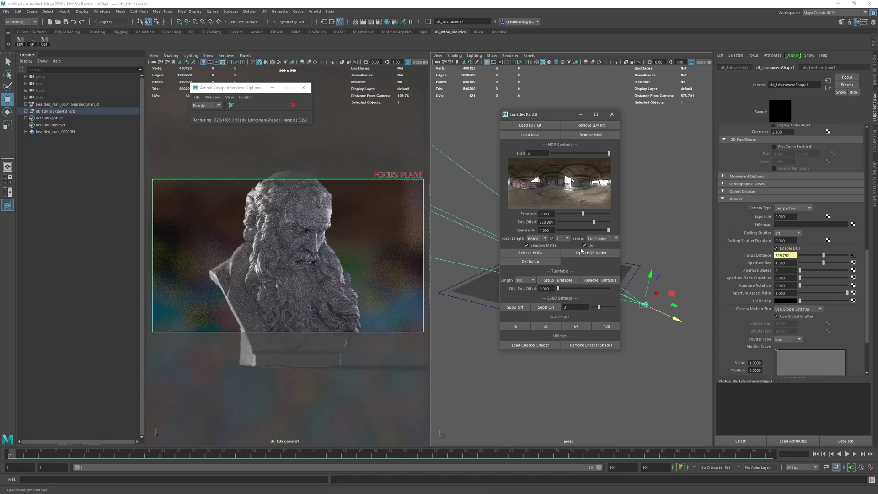
pyautogui.click(564, 238)
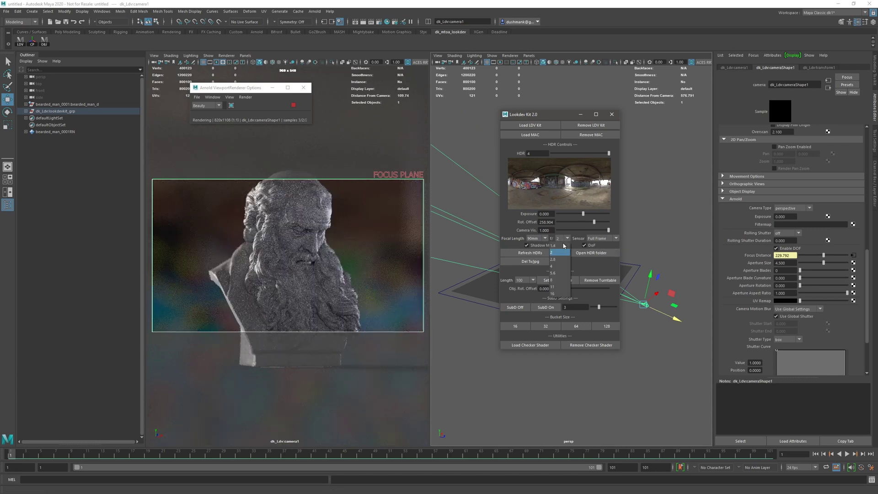
pyautogui.click(552, 252)
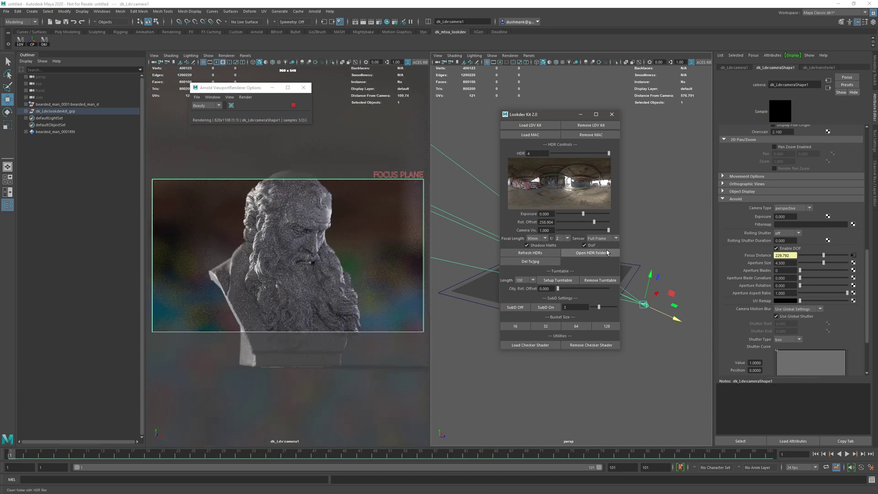
pyautogui.click(598, 238)
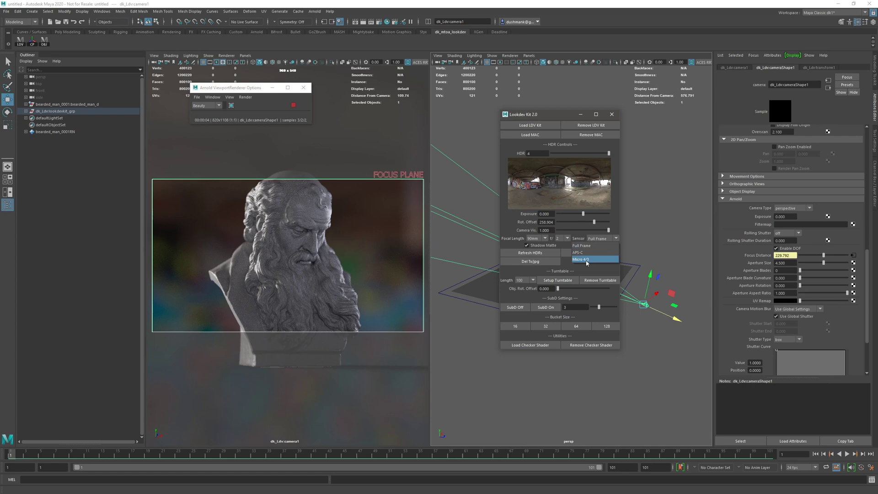
# Step: Compare the APS-C and Micro 4/3 sensor presets, then set the sensor back to Full Frame
pyautogui.click(589, 252)
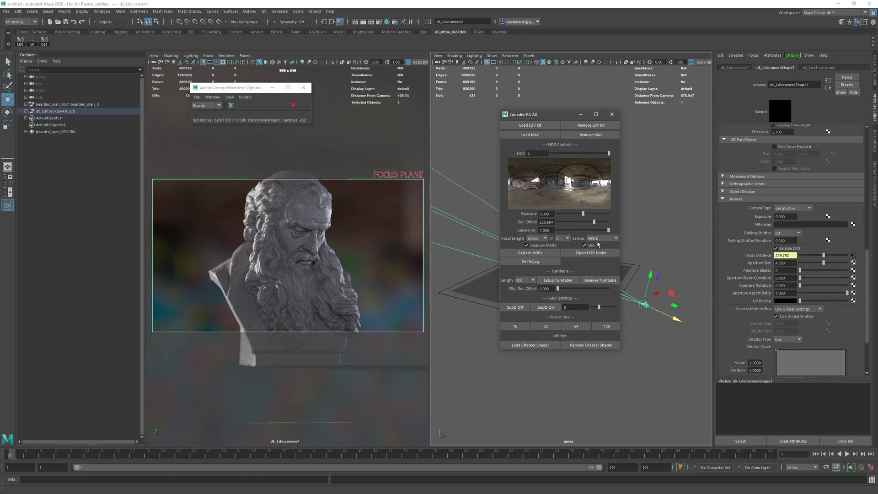
pyautogui.click(597, 238)
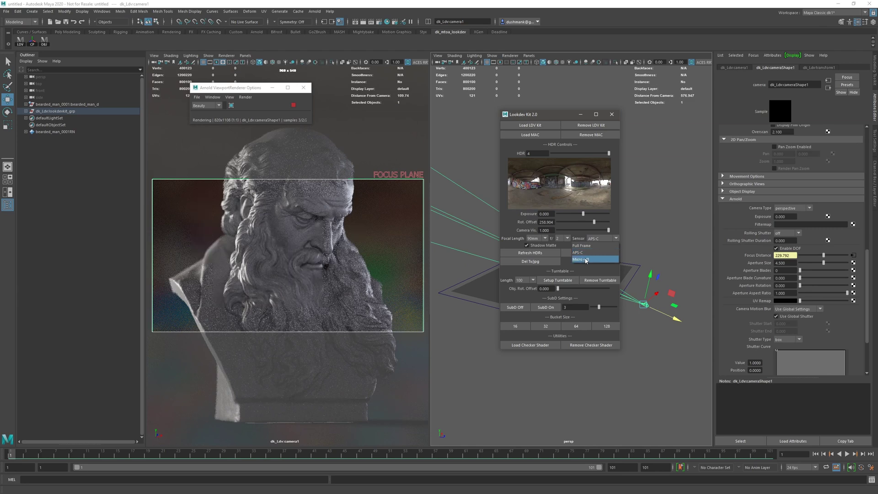
pyautogui.click(585, 259)
pyautogui.click(597, 238)
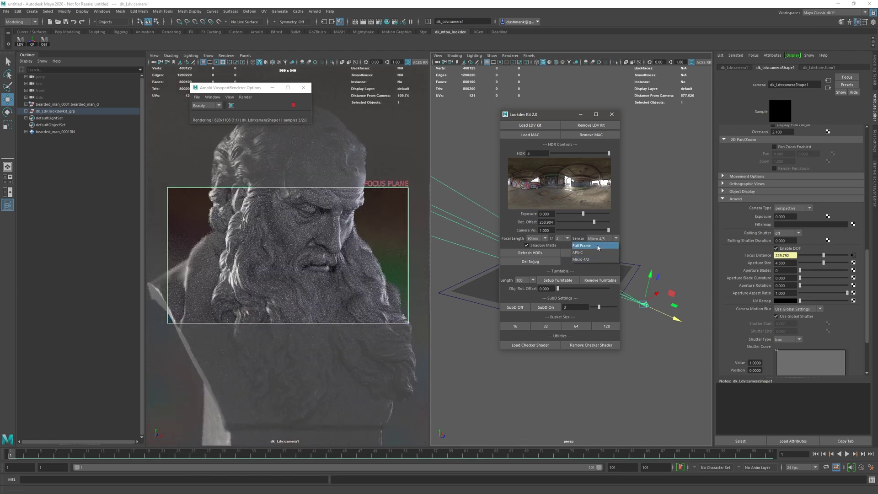
pyautogui.click(598, 246)
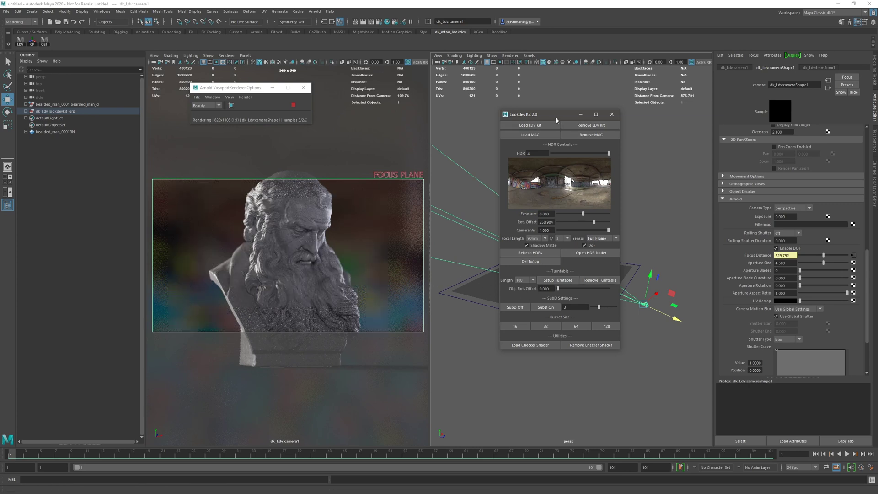
pyautogui.moveTo(554, 118); pyautogui.dragTo(670, 131)
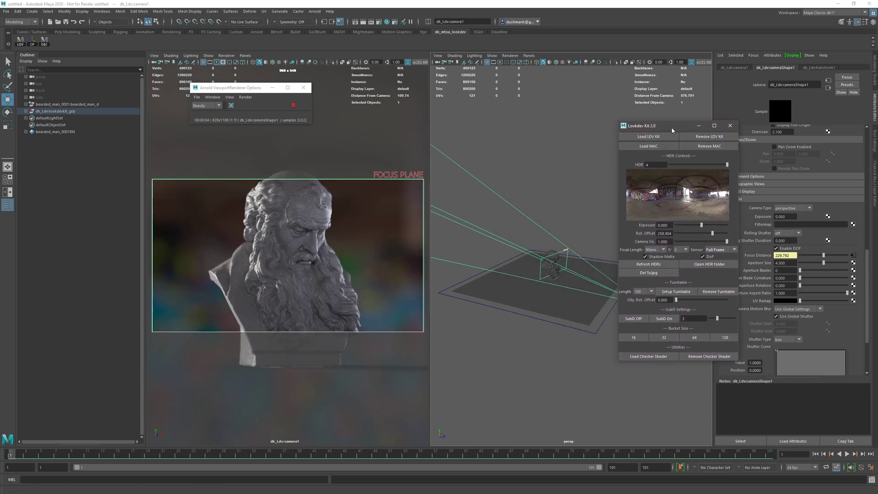
# Step: Hide the bust and create a scaled-up cube in front of the camera
pyautogui.scroll(-1, 553, 284)
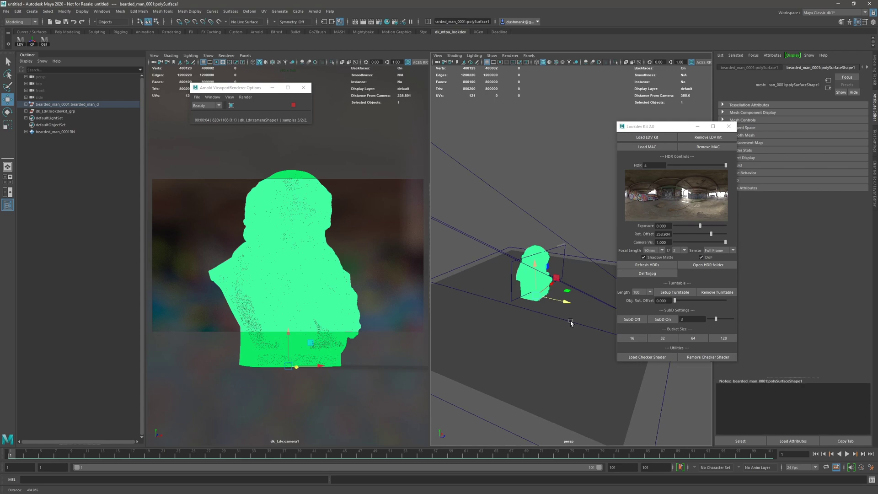
pyautogui.scroll(2, 571, 324)
pyautogui.hotkey('ctrl', 'h')
pyautogui.keyDown('shift'); pyautogui.moveTo(533, 220); pyautogui.dragTo(537, 284, button='right'); pyautogui.keyUp('shift')
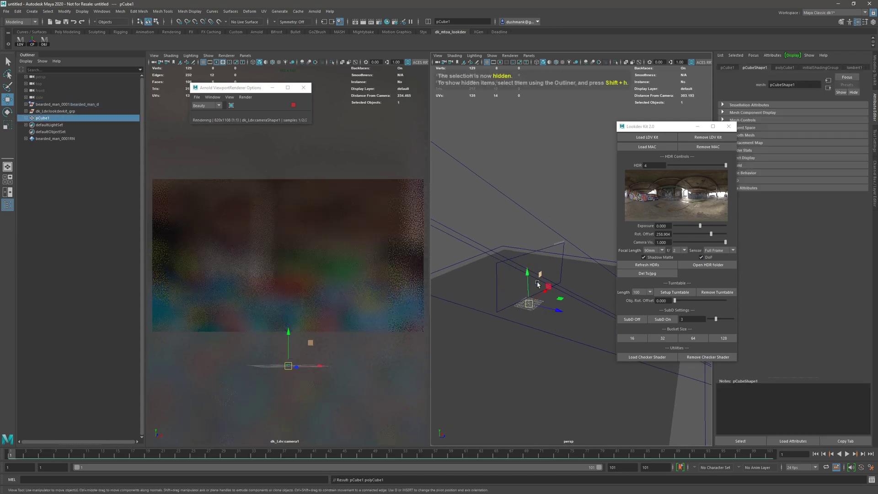
pyautogui.press('r')
pyautogui.moveTo(529, 303); pyautogui.dragTo(532, 254)
pyautogui.press('w')
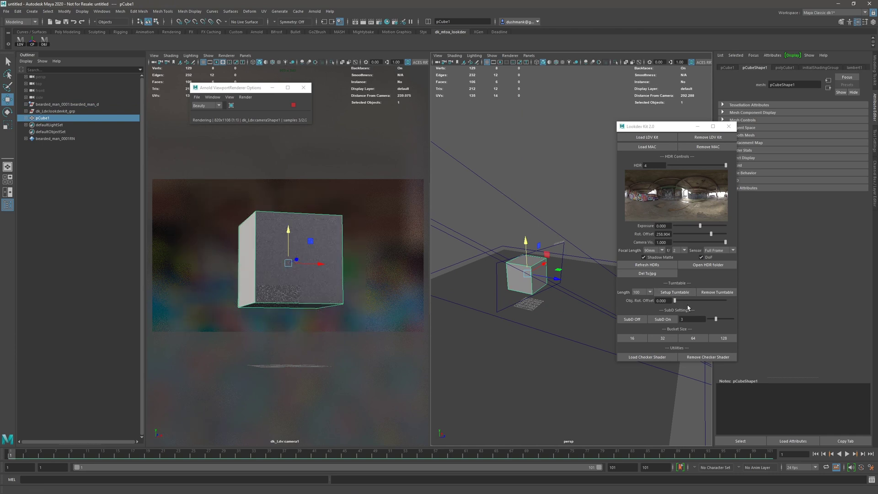
# Step: Turn on render-time subdivision for the cube and lower its subdivision level
pyautogui.moveTo(663, 130); pyautogui.dragTo(633, 127)
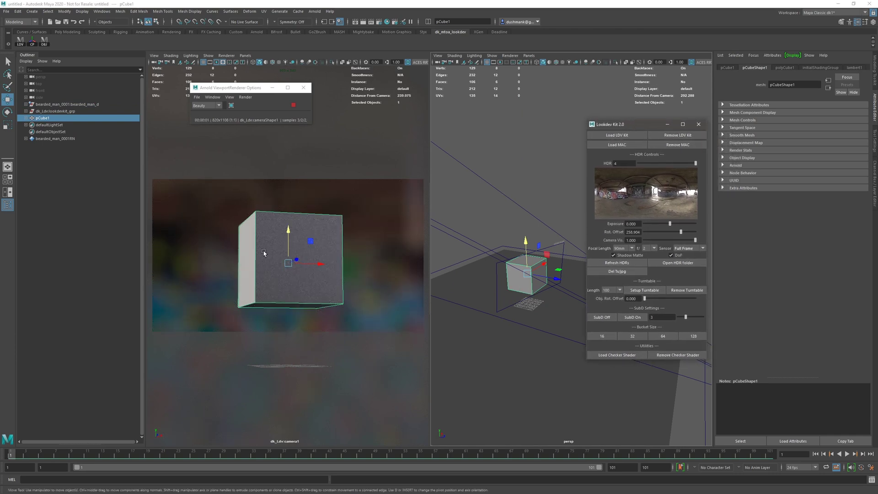
pyautogui.click(633, 317)
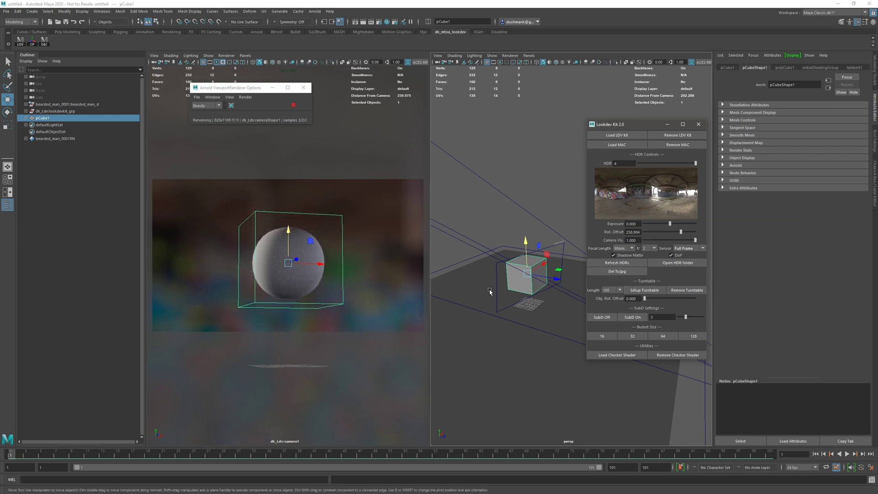
pyautogui.moveTo(684, 318); pyautogui.dragTo(686, 318)
pyautogui.moveTo(642, 125); pyautogui.dragTo(604, 125)
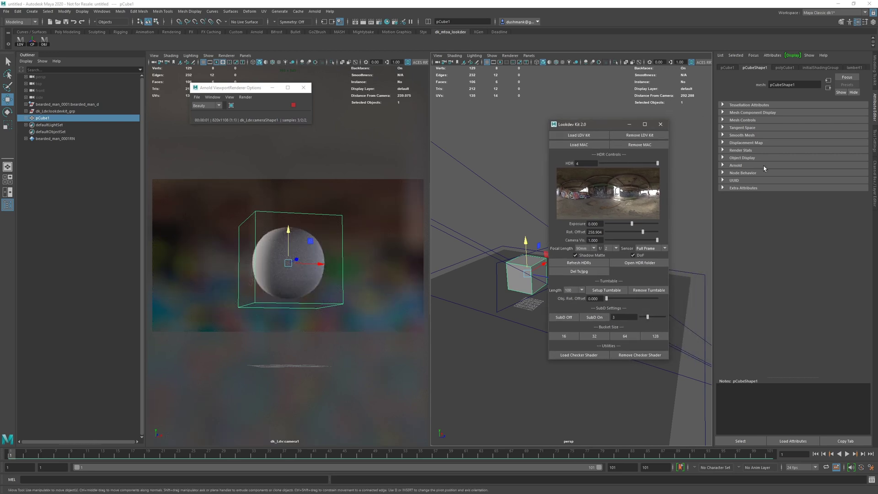
# Step: In the cube's Arnold subdivision settings raise iterations to 4, then switch subdivision off
pyautogui.click(750, 166)
pyautogui.click(761, 352)
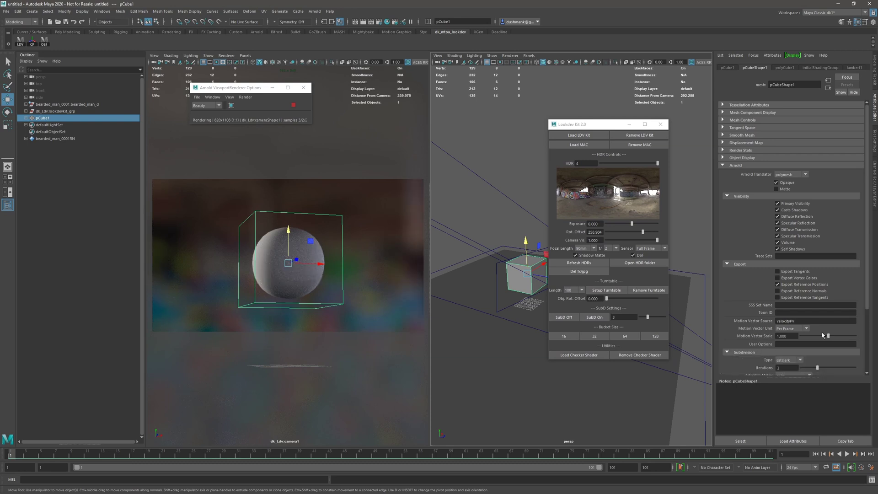
pyautogui.scroll(-3, 844, 339)
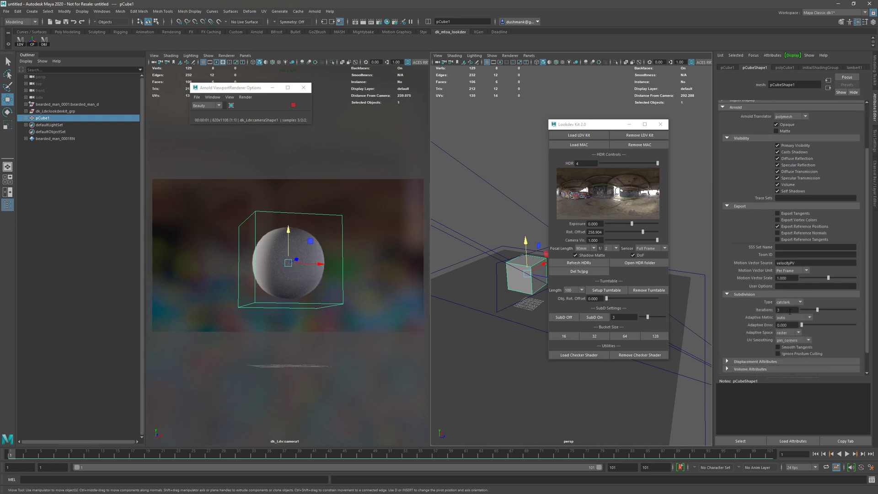
pyautogui.click(648, 316)
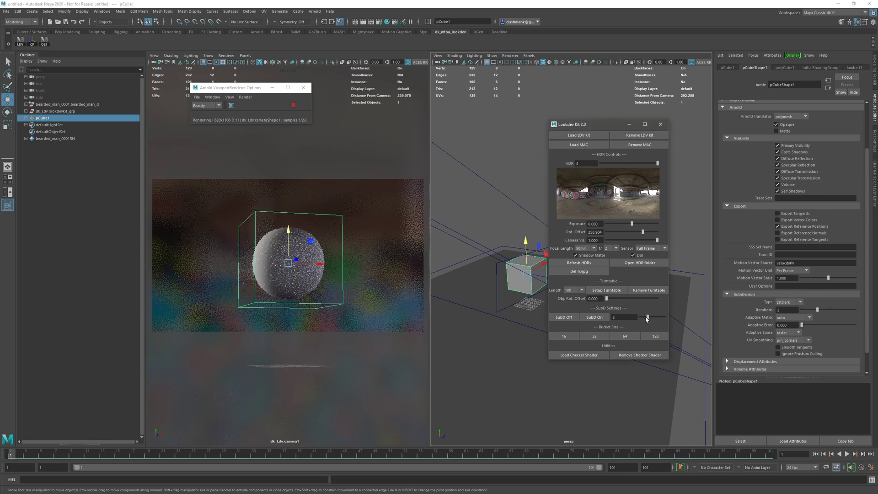
pyautogui.moveTo(645, 318); pyautogui.dragTo(648, 319)
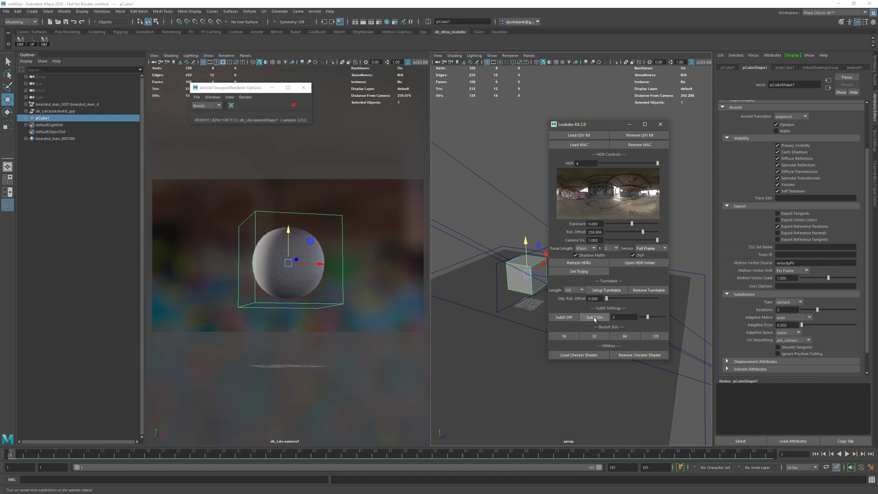
pyautogui.click(570, 319)
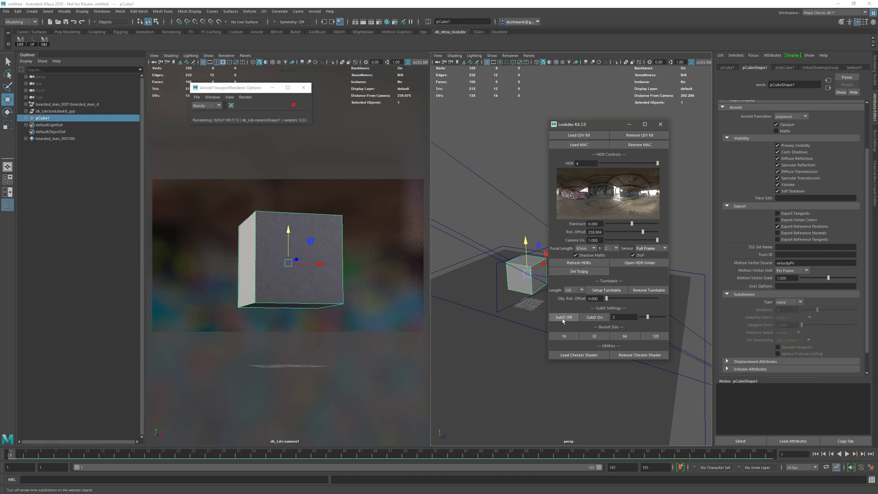
pyautogui.click(567, 321)
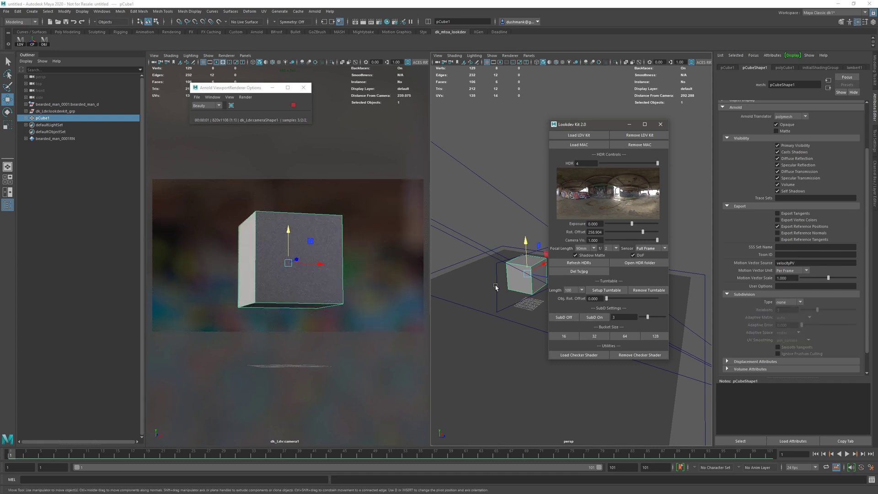
# Step: Try Arnold bucket sizes 16, 32 and 128, settle on 32, and close Render Settings
pyautogui.click(378, 21)
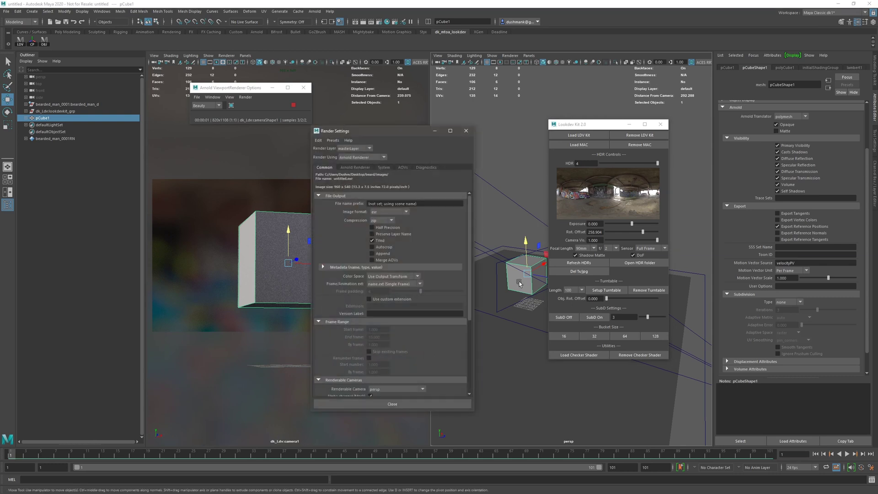
pyautogui.click(384, 168)
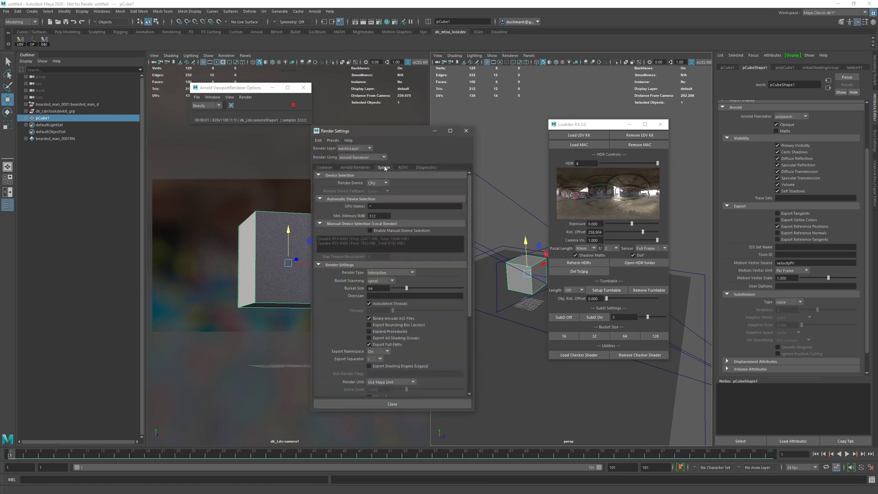
pyautogui.click(572, 337)
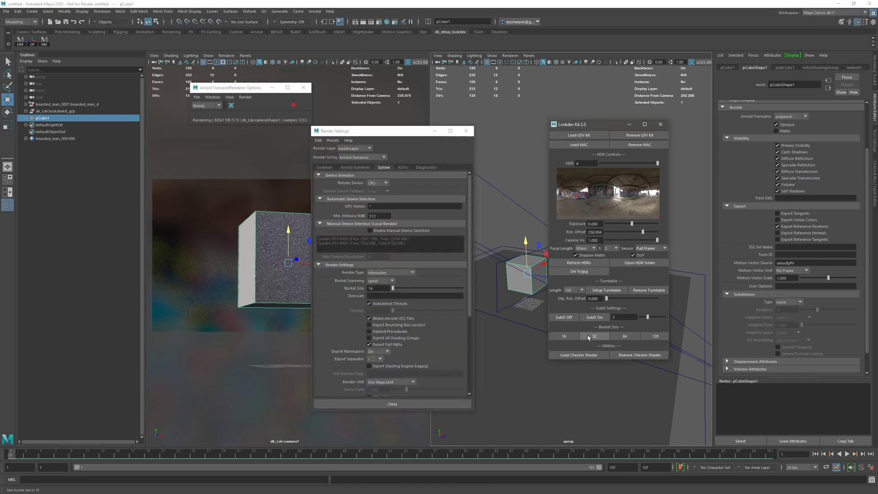
pyautogui.click(592, 336)
pyautogui.click(654, 336)
pyautogui.click(601, 338)
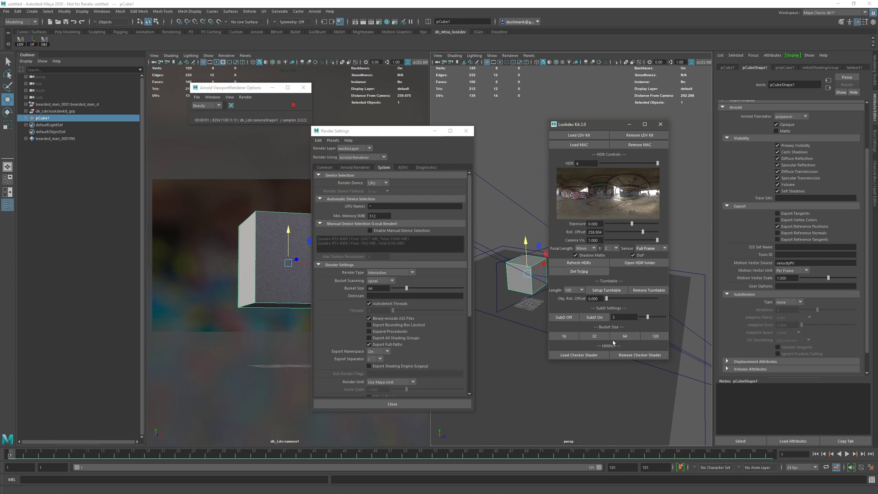
pyautogui.click(466, 134)
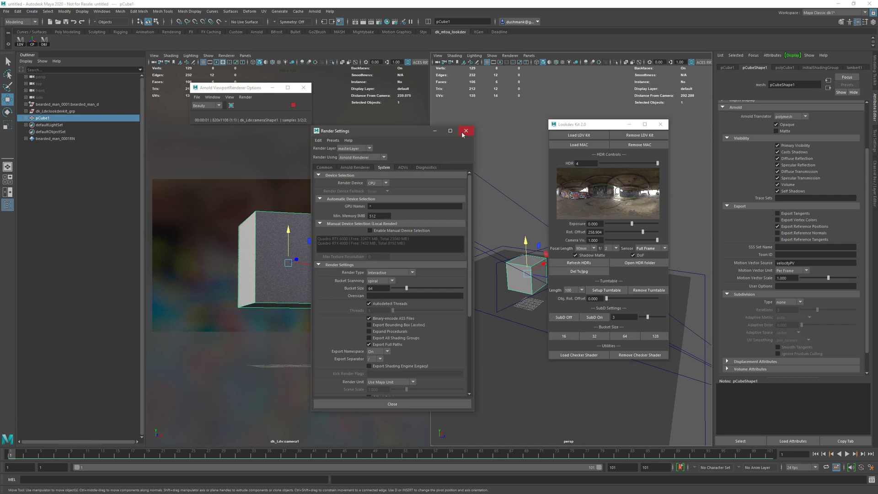
# Step: Assign the favourite checker material to the cube
pyautogui.click(588, 358)
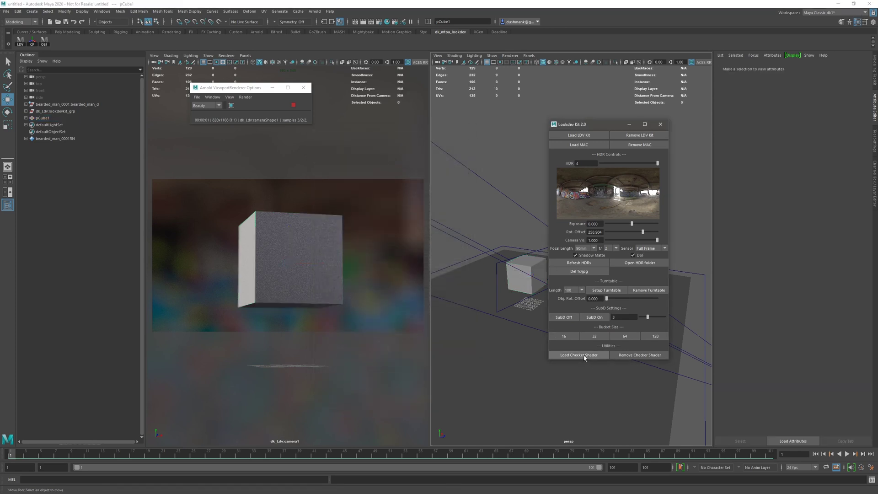
pyautogui.click(515, 282)
pyautogui.moveTo(515, 283); pyautogui.dragTo(584, 458, button='right')
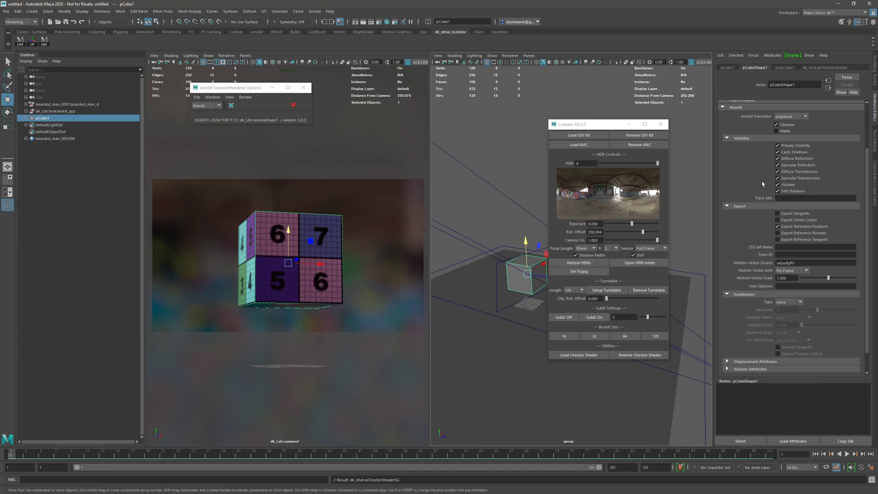
# Step: Set the checker texture's UV Scale U and V to 2
pyautogui.click(821, 68)
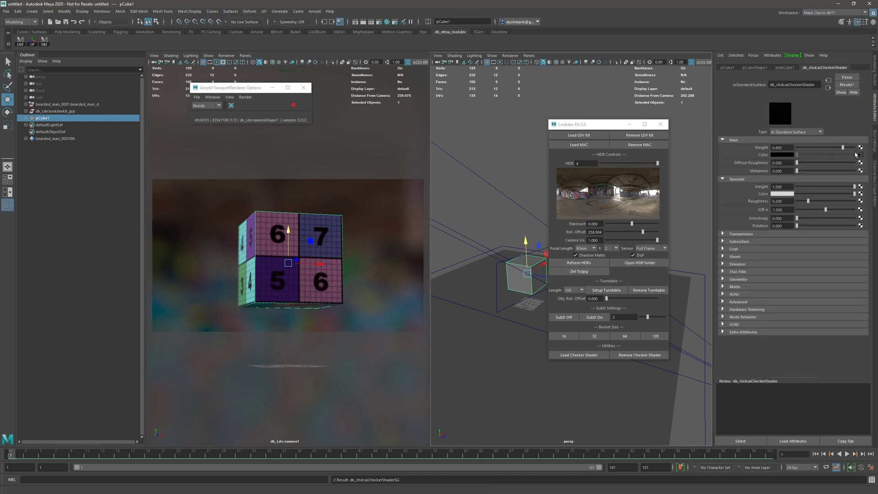
pyautogui.click(859, 154)
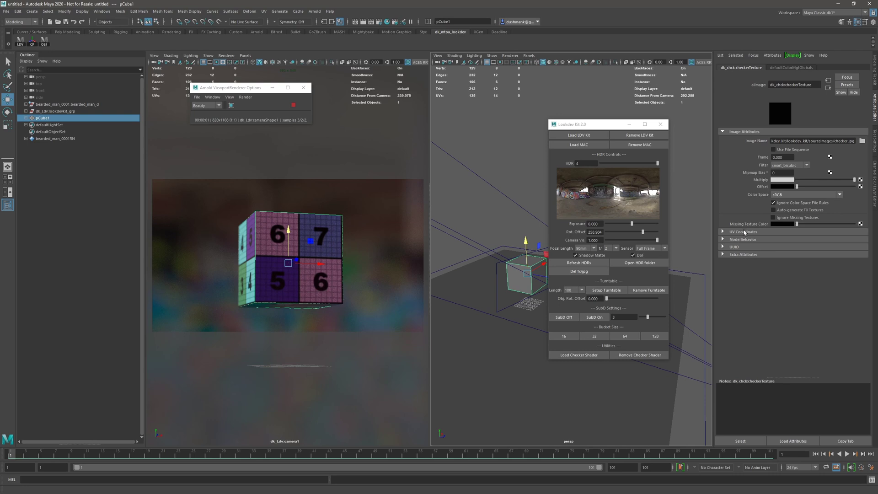
pyautogui.click(744, 232)
pyautogui.write('2')
pyautogui.press('Tab')
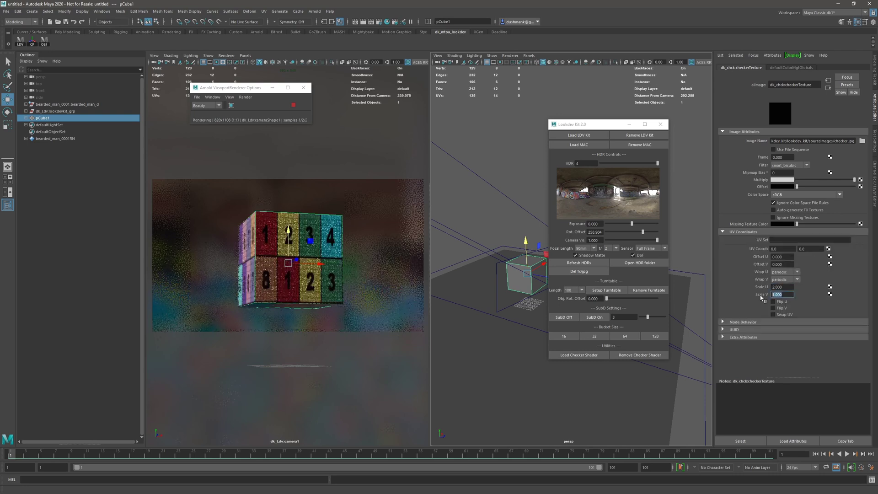
pyautogui.write('2')
pyautogui.press('Return')
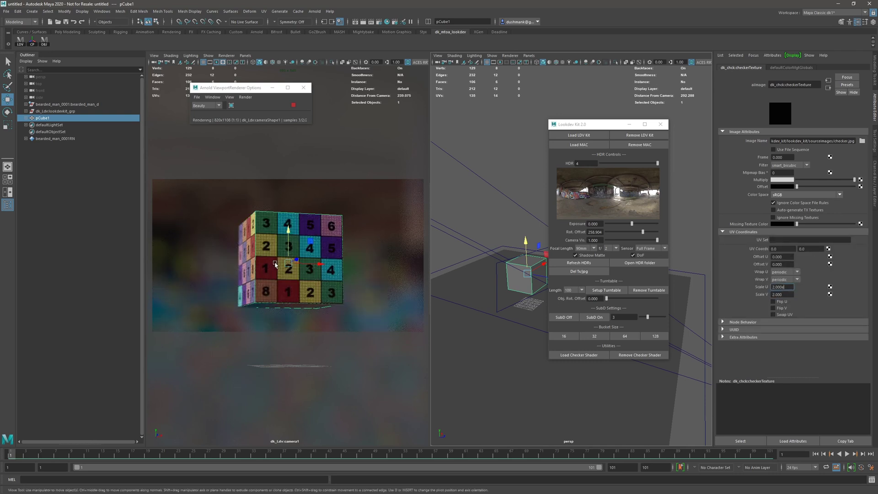
# Step: Rotate the cube around Y so its white face is on the right, and turn off depth of field
pyautogui.click(508, 288)
pyautogui.press('e')
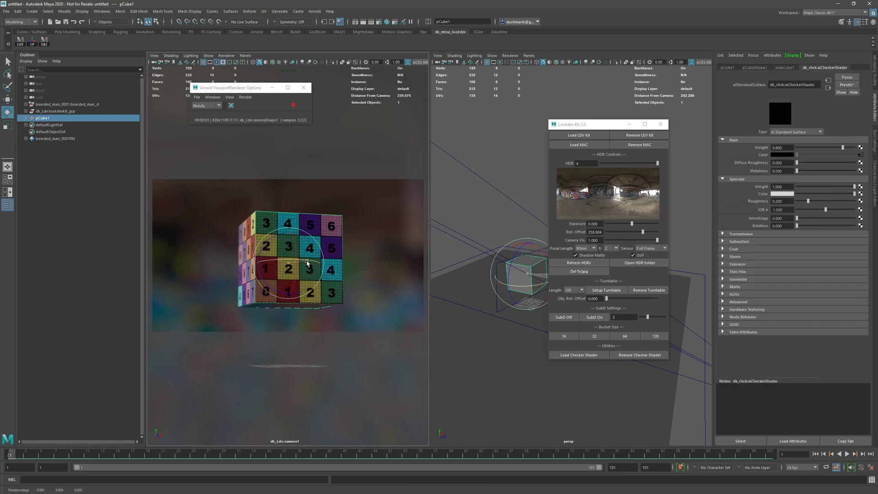
pyautogui.moveTo(304, 260); pyautogui.dragTo(267, 264)
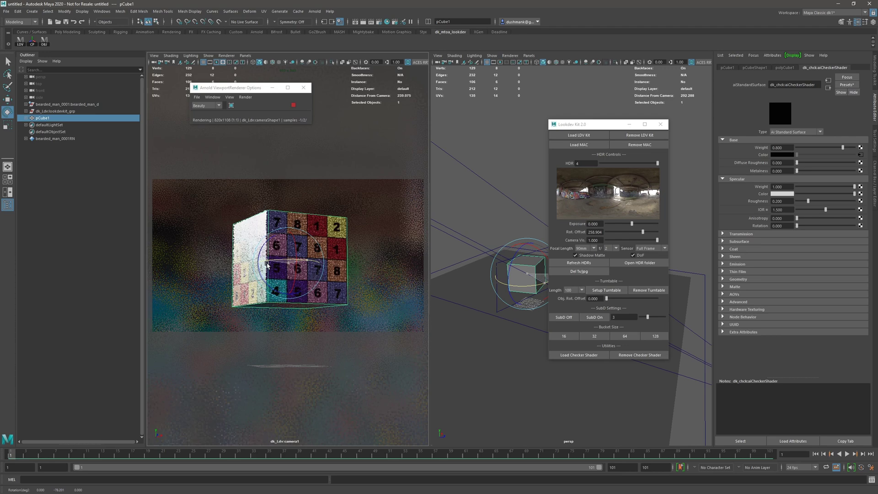
pyautogui.moveTo(372, 320); pyautogui.dragTo(389, 311, button='middle')
pyautogui.click(635, 256)
pyautogui.scroll(-5, 488, 336)
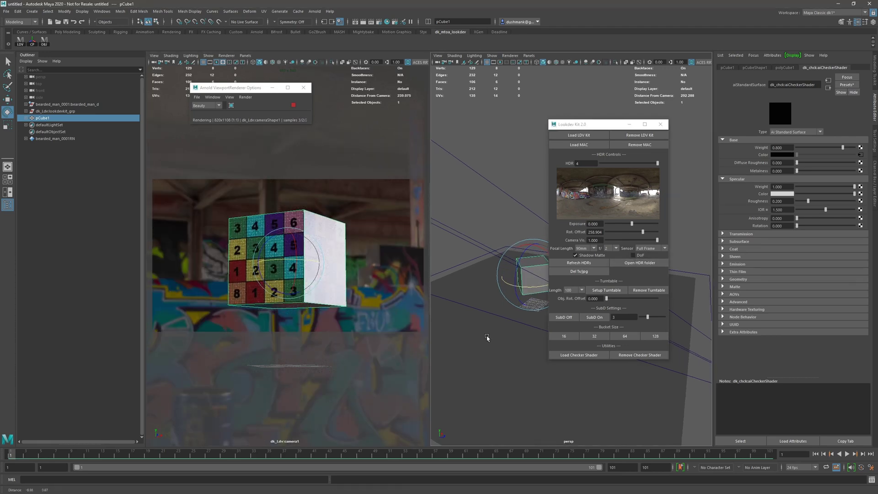
# Step: Load the MAC/LDV kit and move the Macbeth chart into the camera frame beside the cube
pyautogui.keyDown('alt'); pyautogui.moveTo(509, 311); pyautogui.dragTo(519, 292); pyautogui.keyUp('alt')
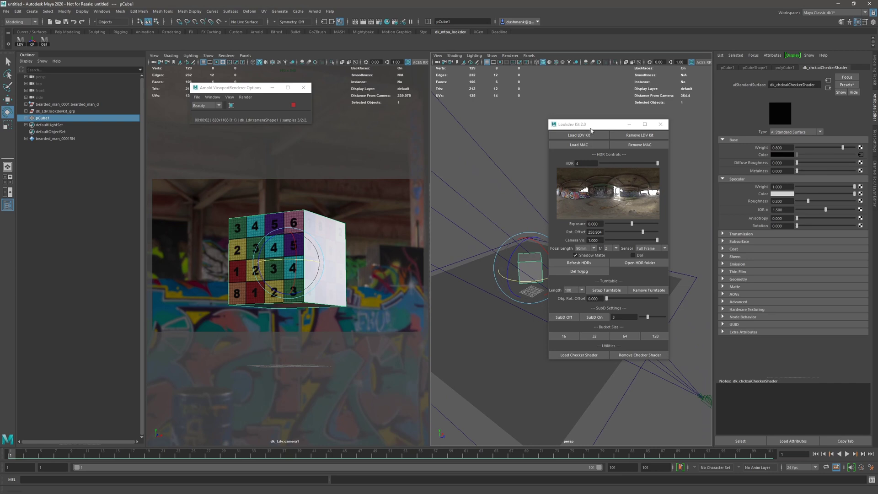
pyautogui.moveTo(590, 124); pyautogui.dragTo(662, 120)
pyautogui.click(661, 131)
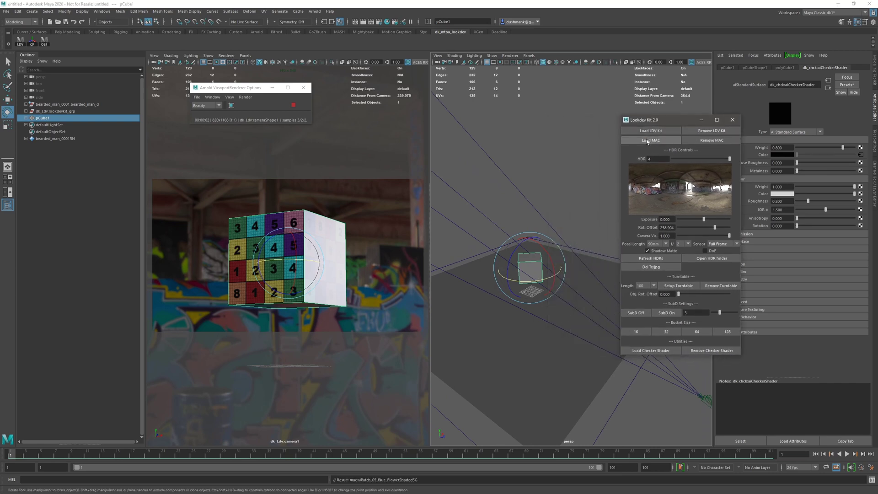
pyautogui.keyDown('alt'); pyautogui.moveTo(503, 308); pyautogui.dragTo(485, 287); pyautogui.keyUp('alt')
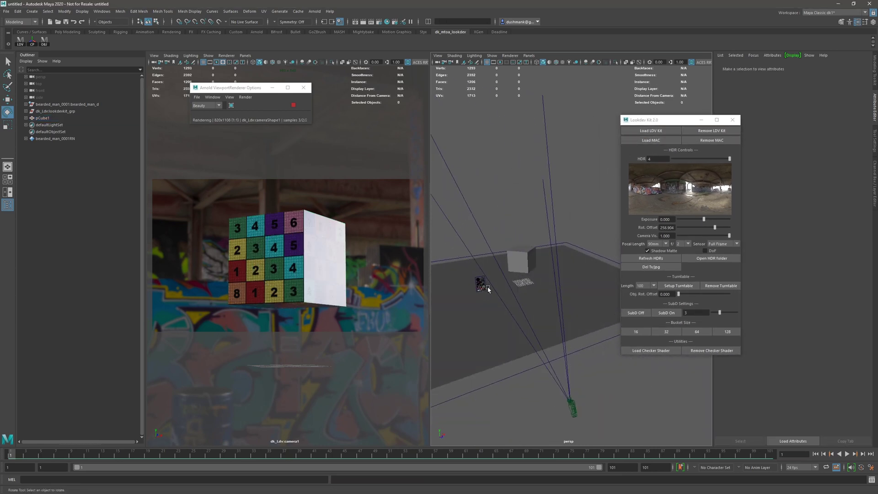
pyautogui.click(479, 280)
pyautogui.press('w')
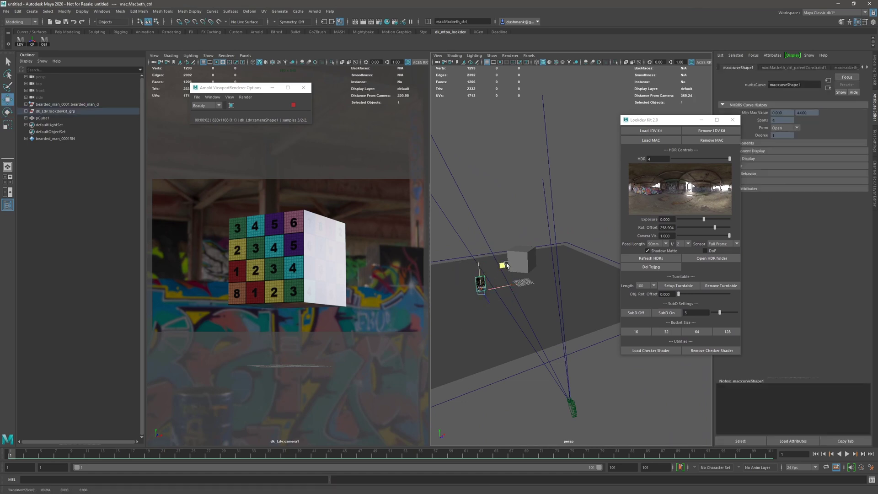
pyautogui.moveTo(507, 265); pyautogui.dragTo(509, 260)
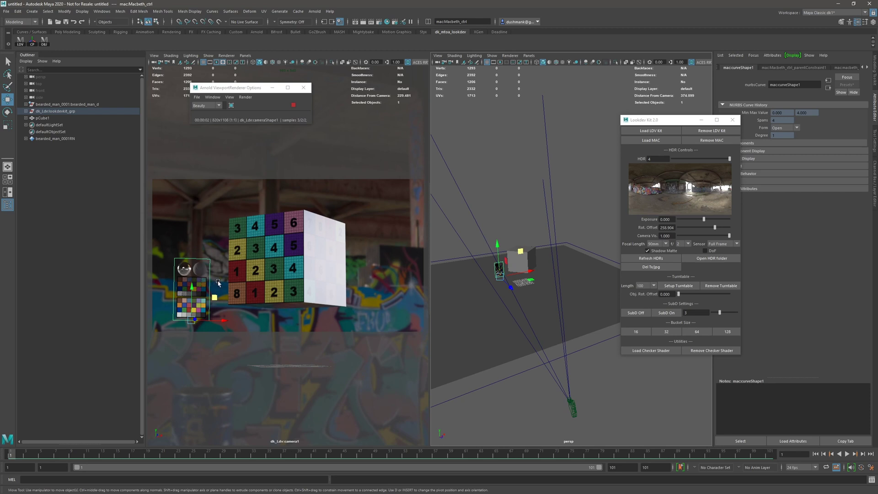
pyautogui.click(200, 246)
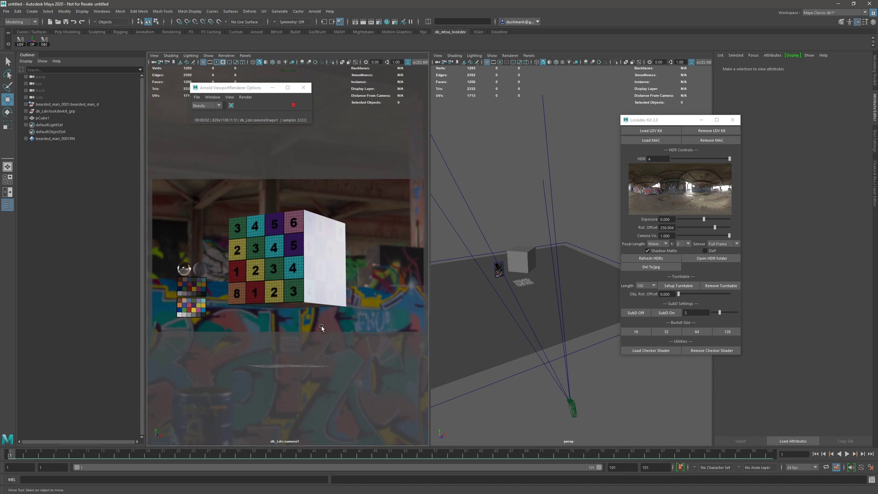
# Step: Slide through the HDR environment presets, settling on HDR number 2
pyautogui.moveTo(673, 119); pyautogui.dragTo(584, 112)
pyautogui.click(586, 151)
pyautogui.moveTo(586, 151); pyautogui.dragTo(654, 168)
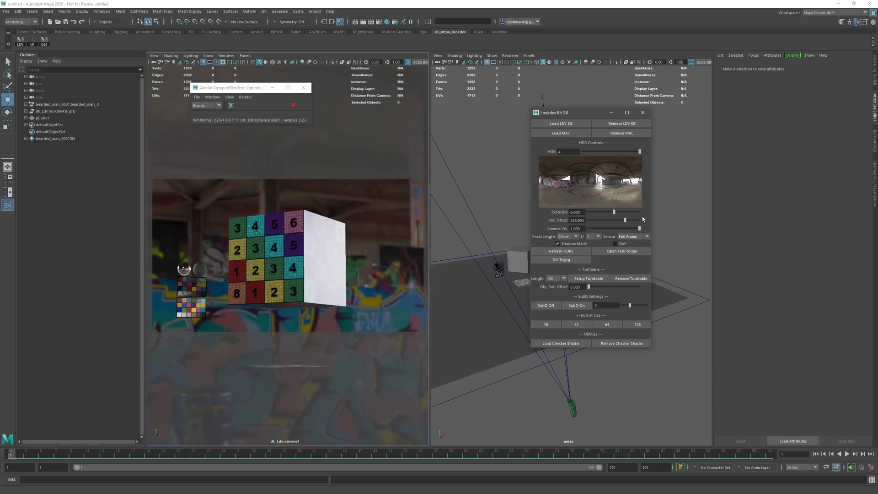